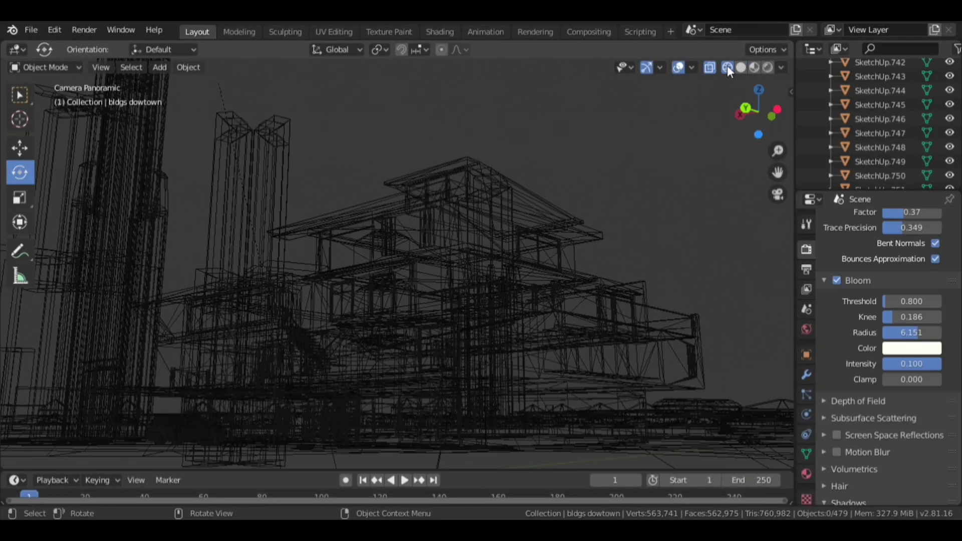
Step: Switch the downtown buildings viewport from wireframe to Material Preview shading
{"action": "left_click", "coordinate": [740, 67]}
{"action": "left_click", "coordinate": [753, 69]}
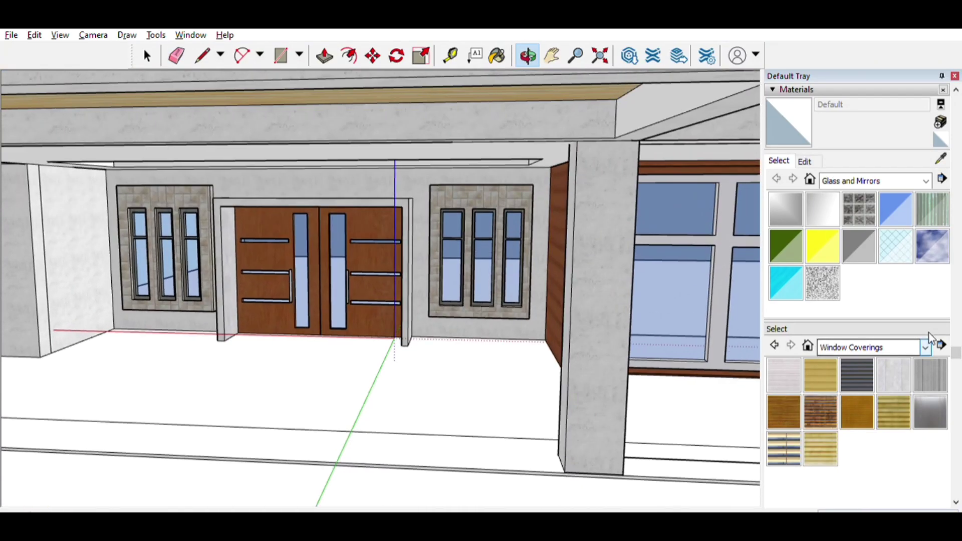
Step: Zoom and orbit around the tiled porch floor and front doors toward the balcony
{"action": "scroll", "coordinate": [437, 401], "scroll_direction": "up", "scroll_amount": 5}
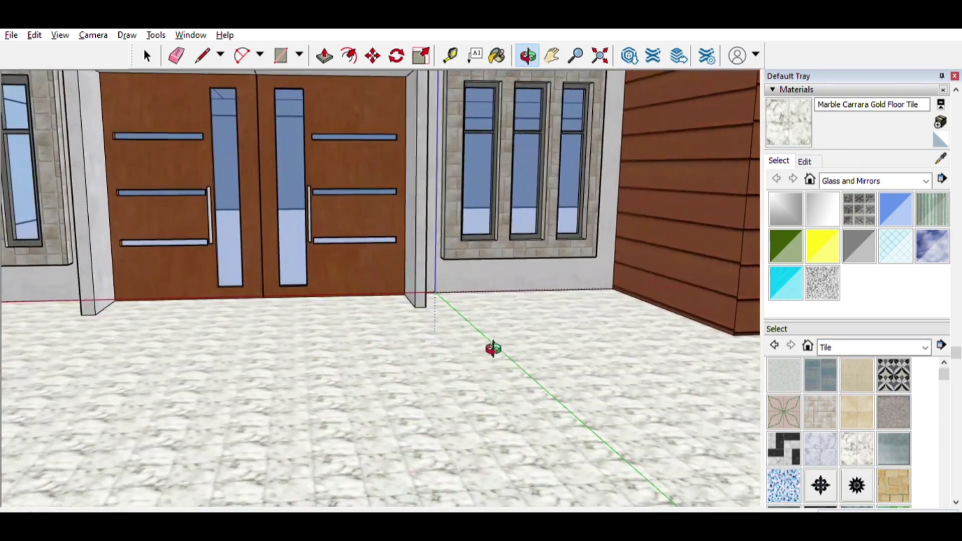
{"action": "mouse_move", "coordinate": [492, 347]}
{"action": "middle_mouse_down", "text": "shift"}
{"action": "mouse_move", "coordinate": [450, 326]}
{"action": "mouse_move", "coordinate": [540, 382]}
{"action": "mouse_move", "coordinate": [500, 440]}
{"action": "middle_mouse_up", "text": "shift"}
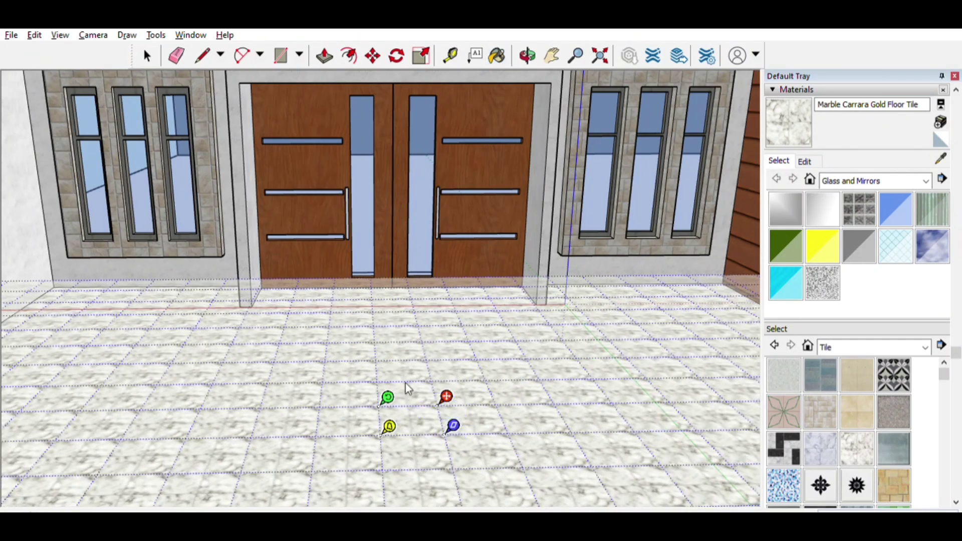
{"action": "mouse_move", "coordinate": [369, 392]}
{"action": "middle_mouse_down"}
{"action": "mouse_move", "coordinate": [410, 380]}
{"action": "mouse_move", "coordinate": [318, 317]}
{"action": "mouse_move", "coordinate": [730, 399]}
{"action": "mouse_move", "coordinate": [530, 407]}
{"action": "middle_mouse_up"}
{"action": "scroll", "coordinate": [343, 444], "scroll_direction": "up", "scroll_amount": 5}
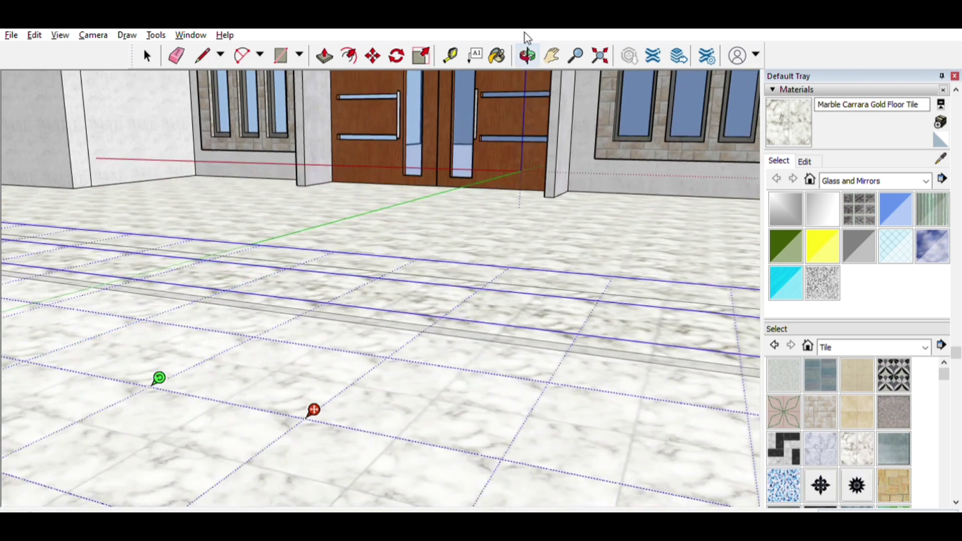
{"action": "scroll", "coordinate": [479, 311], "scroll_direction": "down", "scroll_amount": 5}
{"action": "mouse_move", "coordinate": [478, 311]}
{"action": "middle_mouse_down"}
{"action": "mouse_move", "coordinate": [429, 268]}
{"action": "mouse_move", "coordinate": [476, 94]}
{"action": "mouse_move", "coordinate": [421, 326]}
{"action": "middle_mouse_up"}
{"action": "scroll", "coordinate": [476, 94], "scroll_direction": "up", "scroll_amount": 5}
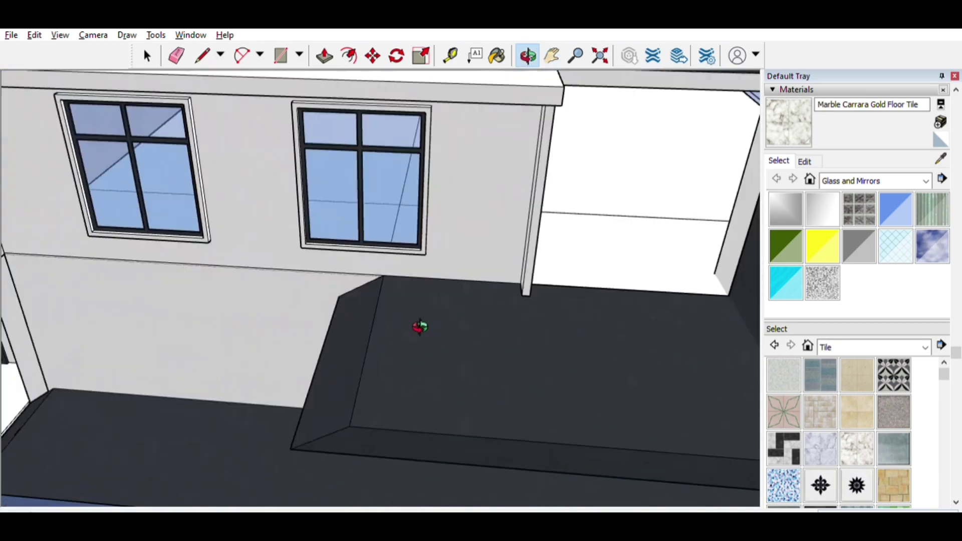
{"action": "scroll", "coordinate": [421, 326], "scroll_direction": "down", "scroll_amount": 5}
{"action": "scroll", "coordinate": [689, 341], "scroll_direction": "up", "scroll_amount": 5}
{"action": "scroll", "coordinate": [689, 340], "scroll_direction": "down", "scroll_amount": 5}
{"action": "scroll", "coordinate": [423, 326], "scroll_direction": "up", "scroll_amount": 5}
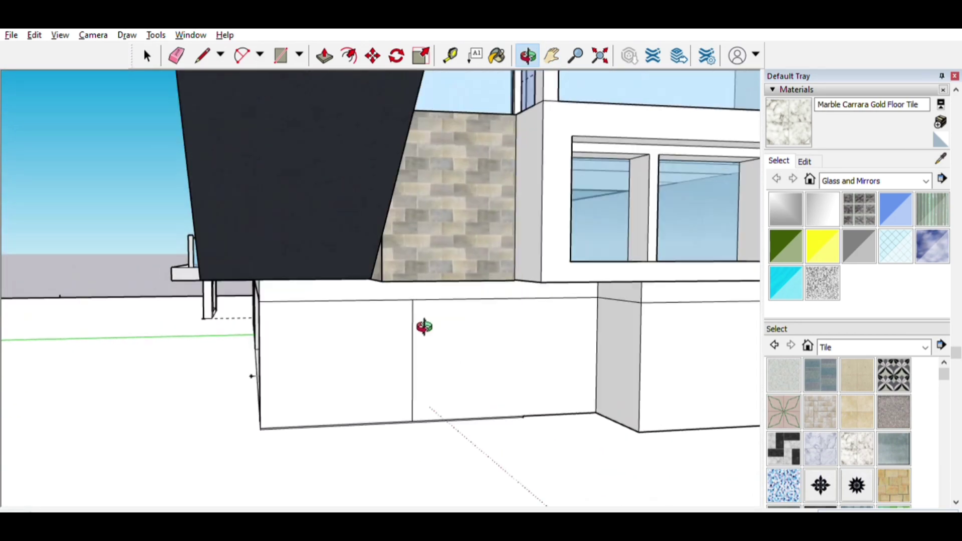
{"action": "scroll", "coordinate": [539, 333], "scroll_direction": "down", "scroll_amount": 5}
{"action": "scroll", "coordinate": [538, 332], "scroll_direction": "up", "scroll_amount": 5}
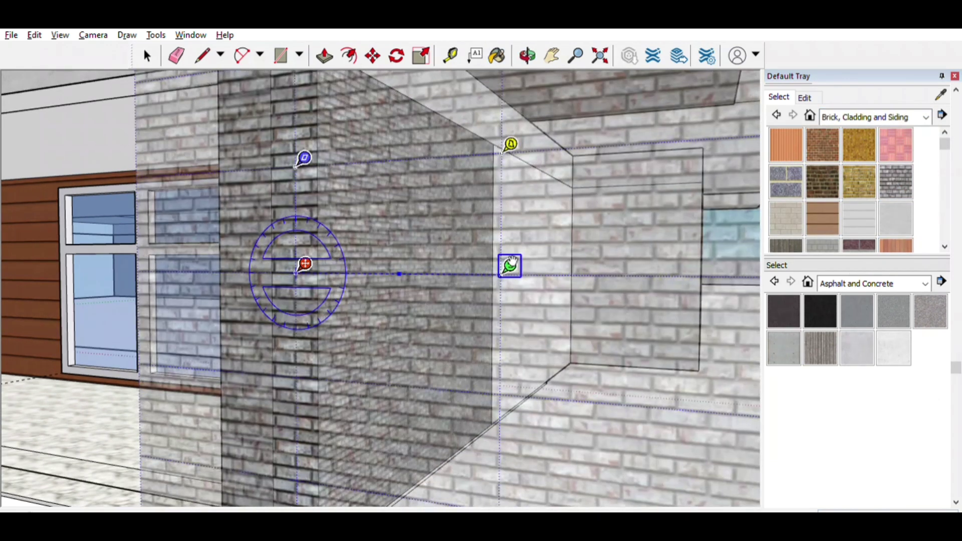
Step: Paint the left and right ground-floor wall blocks with Polished Concrete
{"action": "key", "text": "b"}
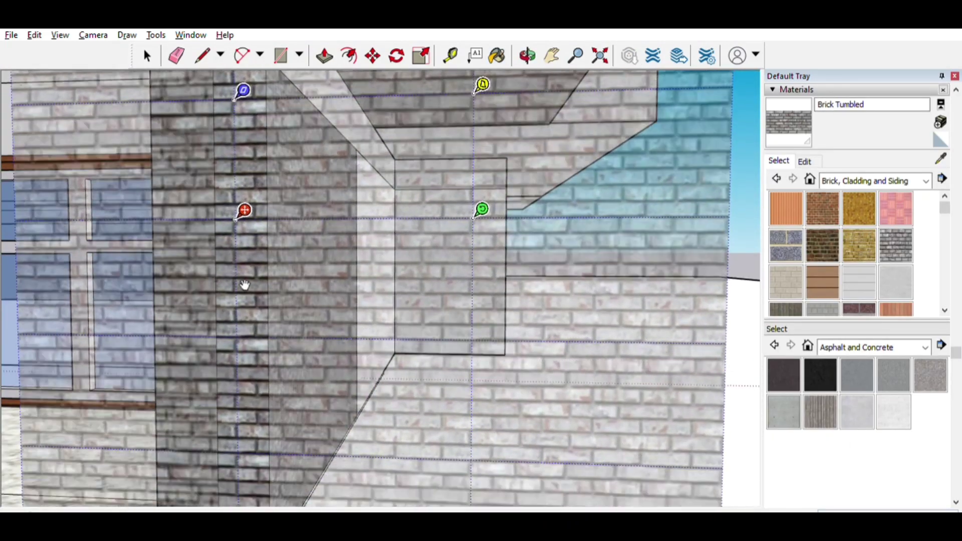
{"action": "scroll", "coordinate": [244, 285], "scroll_direction": "down", "scroll_amount": 10}
{"action": "middle_click_drag", "start_coordinate": [301, 272], "coordinate": [345, 228]}
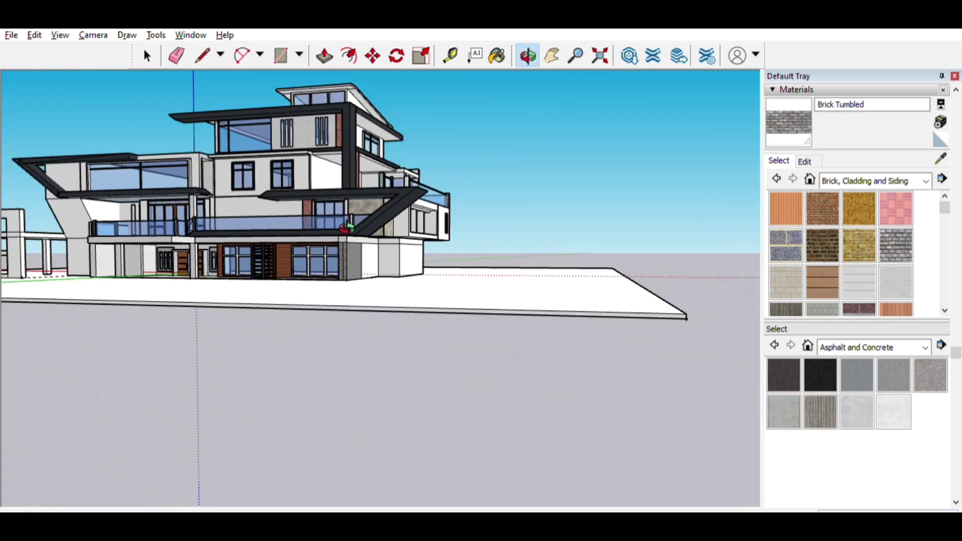
{"action": "scroll", "coordinate": [345, 228], "scroll_direction": "up", "scroll_amount": 8}
{"action": "key", "text": "b"}
{"action": "left_click", "coordinate": [210, 250]}
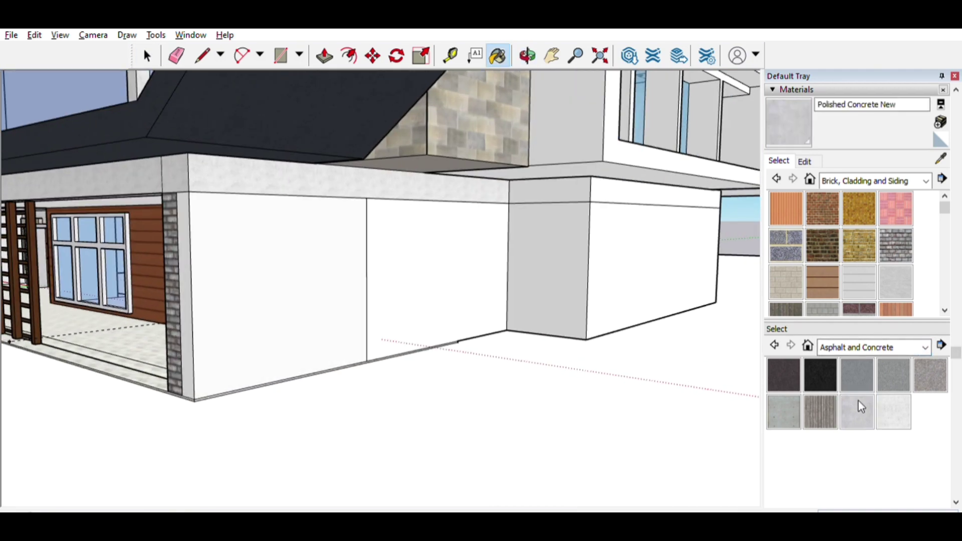
{"action": "left_click", "coordinate": [576, 195]}
{"action": "middle_click_drag", "start_coordinate": [576, 195], "coordinate": [932, 338]}
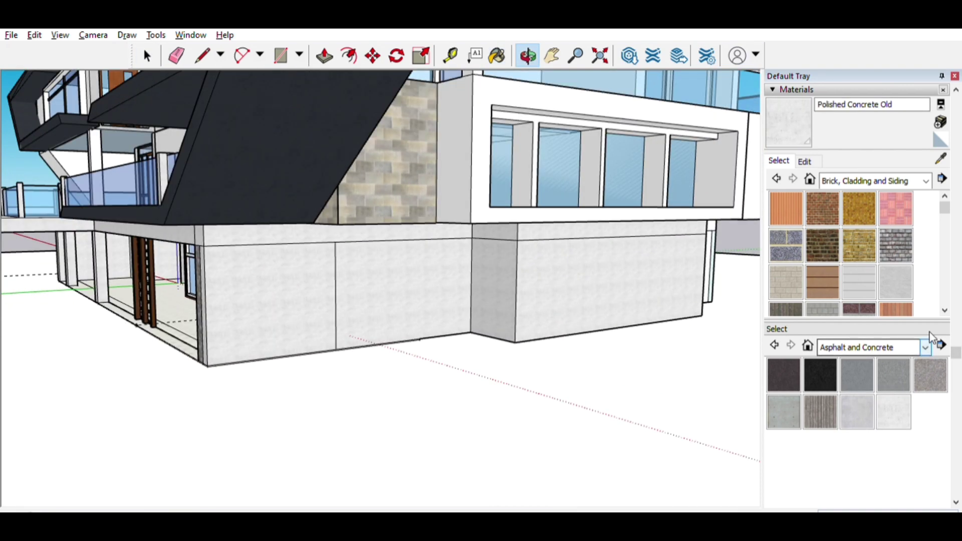
Step: Paint the white wall block with Synthetic Surfaces Quartz Light Grey
{"action": "left_click", "coordinate": [924, 347]}
{"action": "scroll", "coordinate": [546, 285], "scroll_direction": "up", "scroll_amount": 3}
{"action": "left_click", "coordinate": [860, 406]}
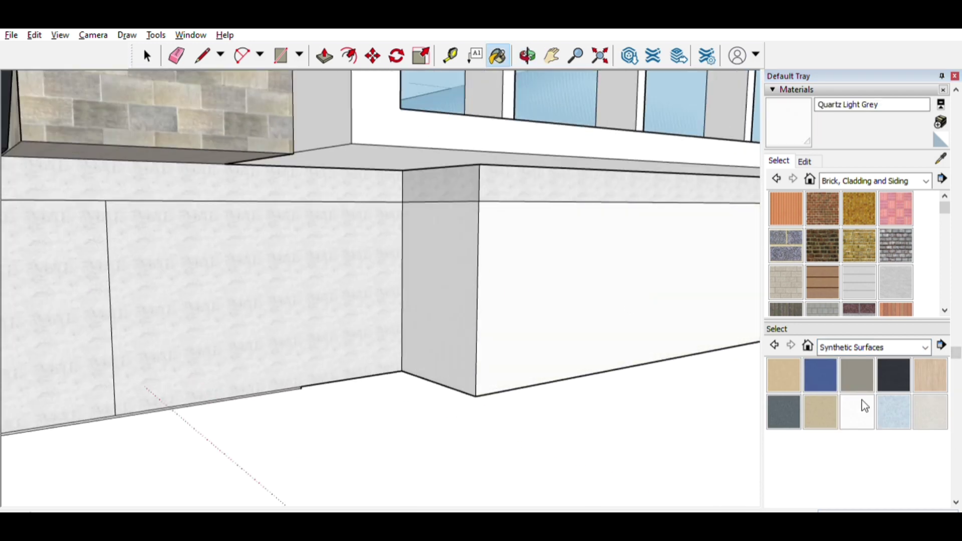
{"action": "scroll", "coordinate": [406, 243], "scroll_direction": "up", "scroll_amount": 3}
{"action": "scroll", "coordinate": [599, 106], "scroll_direction": "down", "scroll_amount": 5}
{"action": "middle_click_drag", "start_coordinate": [599, 106], "coordinate": [170, 279]}
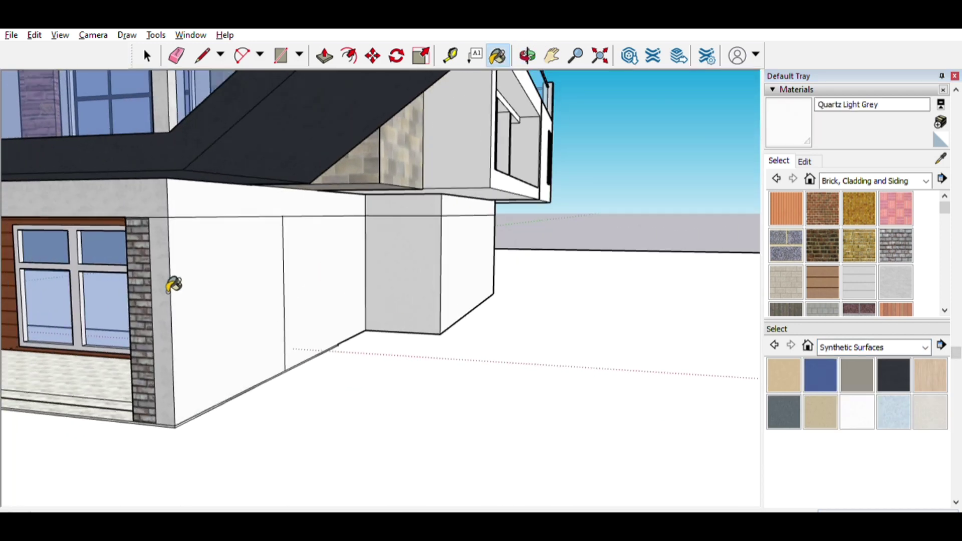
{"action": "left_click", "coordinate": [535, 46]}
Step: Orbit around the house front, balcony, lower porch and opposite side to inspect the finishes
{"action": "left_click_drag", "start_coordinate": [539, 130], "coordinate": [543, 230]}
{"action": "scroll", "coordinate": [460, 227], "scroll_direction": "up", "scroll_amount": 5}
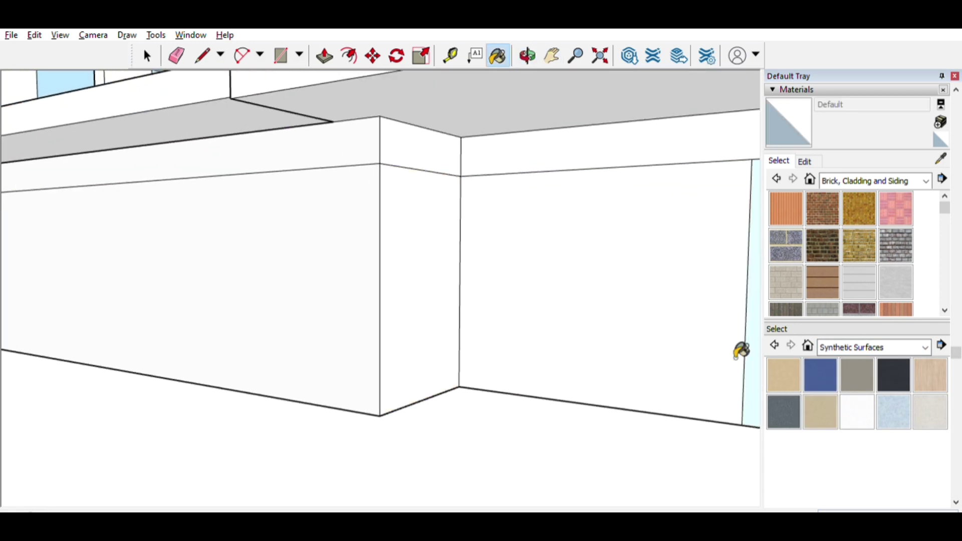
{"action": "scroll", "coordinate": [740, 351], "scroll_direction": "down", "scroll_amount": 3}
{"action": "scroll", "coordinate": [672, 189], "scroll_direction": "down", "scroll_amount": 3}
{"action": "middle_click_drag", "start_coordinate": [672, 189], "coordinate": [473, 237]}
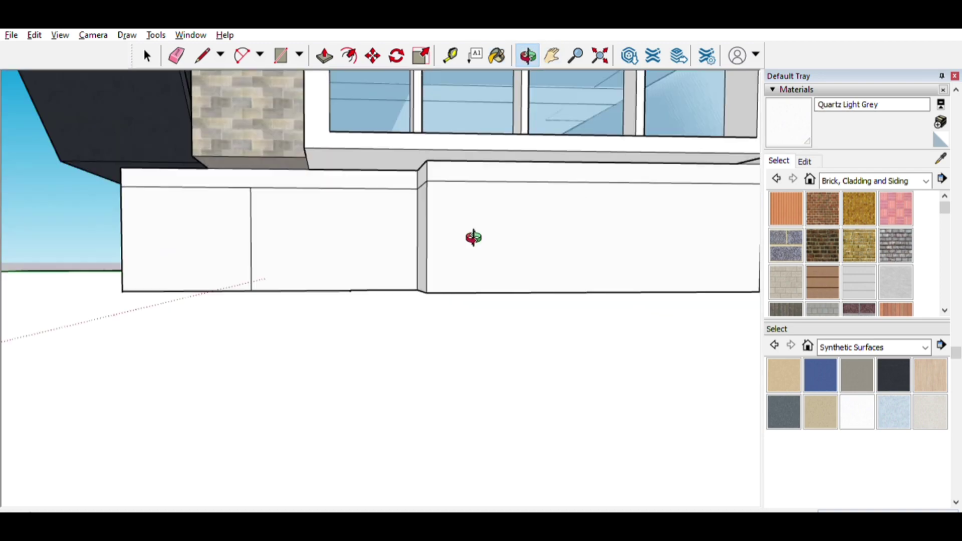
{"action": "scroll", "coordinate": [473, 238], "scroll_direction": "down", "scroll_amount": 5}
{"action": "scroll", "coordinate": [473, 237], "scroll_direction": "up", "scroll_amount": 3}
{"action": "scroll", "coordinate": [473, 238], "scroll_direction": "up", "scroll_amount": 3}
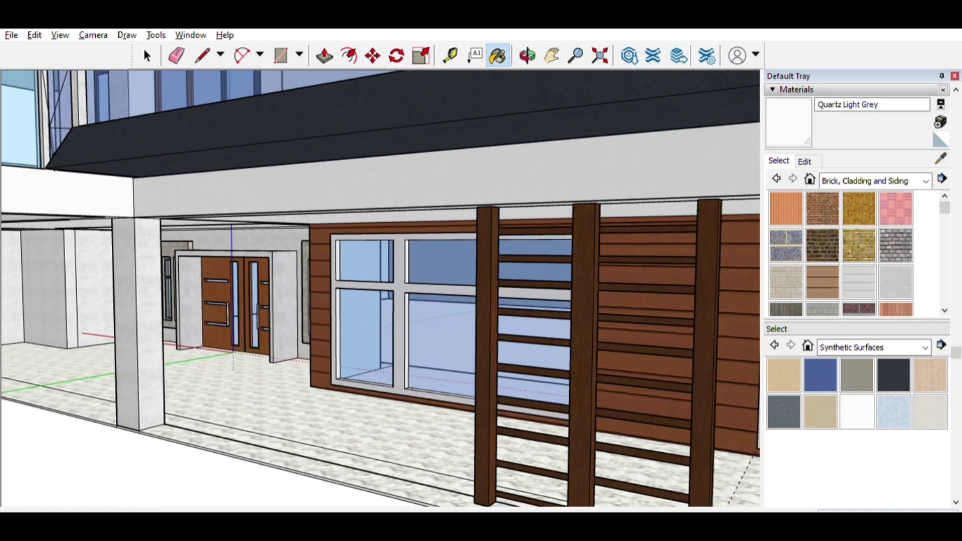
{"action": "scroll", "coordinate": [322, 189], "scroll_direction": "down", "scroll_amount": 3}
{"action": "middle_click_drag", "start_coordinate": [322, 189], "coordinate": [665, 285]}
{"action": "scroll", "coordinate": [505, 317], "scroll_direction": "up", "scroll_amount": 3}
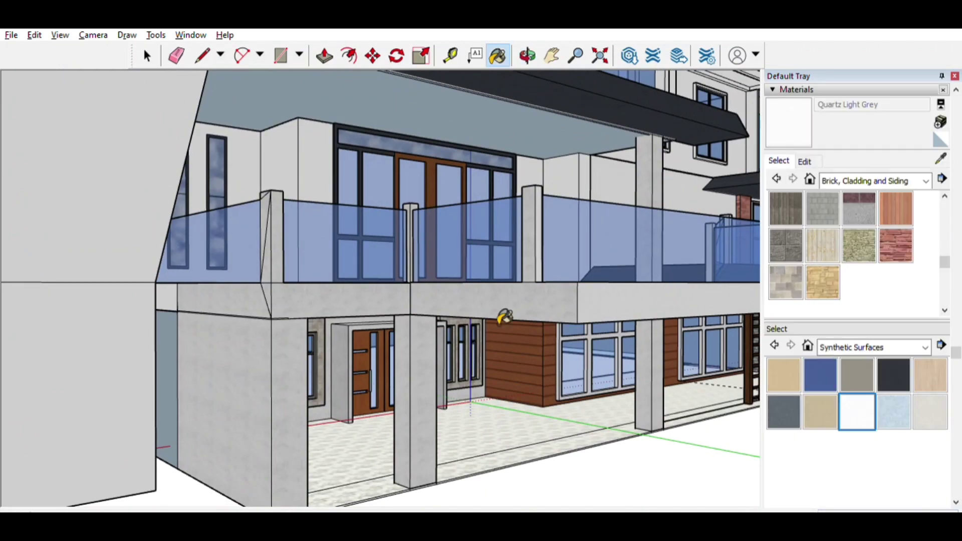
{"action": "scroll", "coordinate": [505, 316], "scroll_direction": "down", "scroll_amount": 3}
{"action": "mouse_move", "coordinate": [407, 307]}
{"action": "middle_mouse_down"}
{"action": "mouse_move", "coordinate": [160, 369]}
{"action": "mouse_move", "coordinate": [499, 277]}
{"action": "mouse_move", "coordinate": [225, 332]}
{"action": "middle_mouse_up"}
{"action": "scroll", "coordinate": [247, 197], "scroll_direction": "up", "scroll_amount": 3}
{"action": "scroll", "coordinate": [373, 218], "scroll_direction": "up", "scroll_amount": 3}
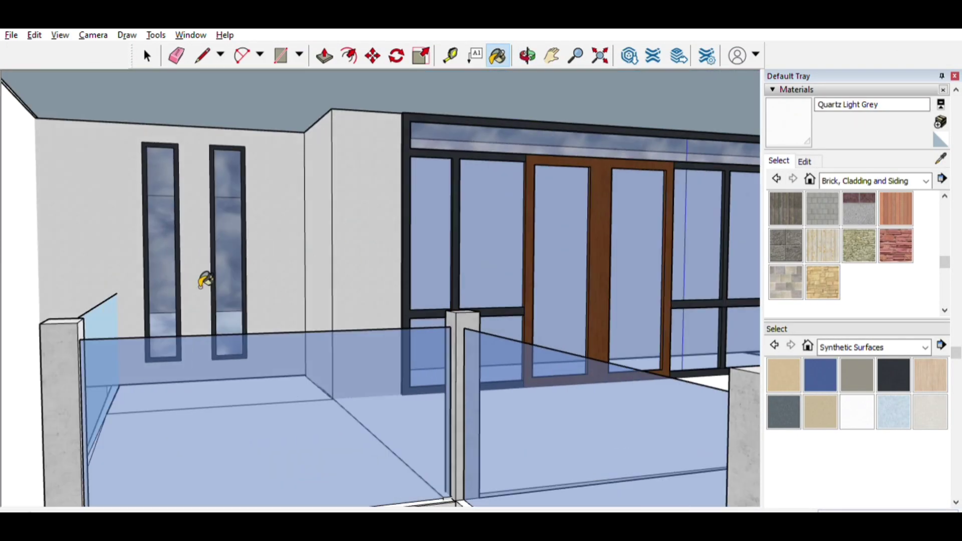
Step: Try Wood OSB and Wood Floor on the balcony ceiling, settling on Wood Floor Light
{"action": "scroll", "coordinate": [623, 229], "scroll_direction": "up", "scroll_amount": 3}
{"action": "left_click", "coordinate": [875, 181]}
{"action": "left_click", "coordinate": [873, 346]}
{"action": "left_click", "coordinate": [895, 245]}
{"action": "left_click", "coordinate": [548, 111]}
{"action": "scroll", "coordinate": [547, 111], "scroll_direction": "up", "scroll_amount": 2}
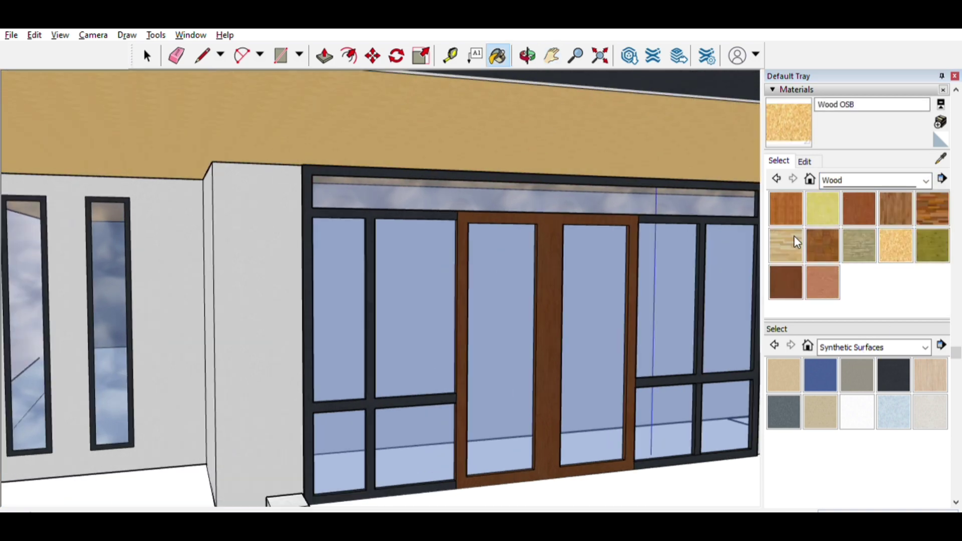
{"action": "left_click", "coordinate": [797, 242]}
{"action": "left_click", "coordinate": [822, 245]}
{"action": "left_click", "coordinate": [593, 145]}
{"action": "left_click", "coordinate": [785, 245]}
{"action": "left_click", "coordinate": [520, 164]}
Step: Paint the balcony floor with Marble Carrara Floor Tile
{"action": "scroll", "coordinate": [520, 164], "scroll_direction": "down", "scroll_amount": 3}
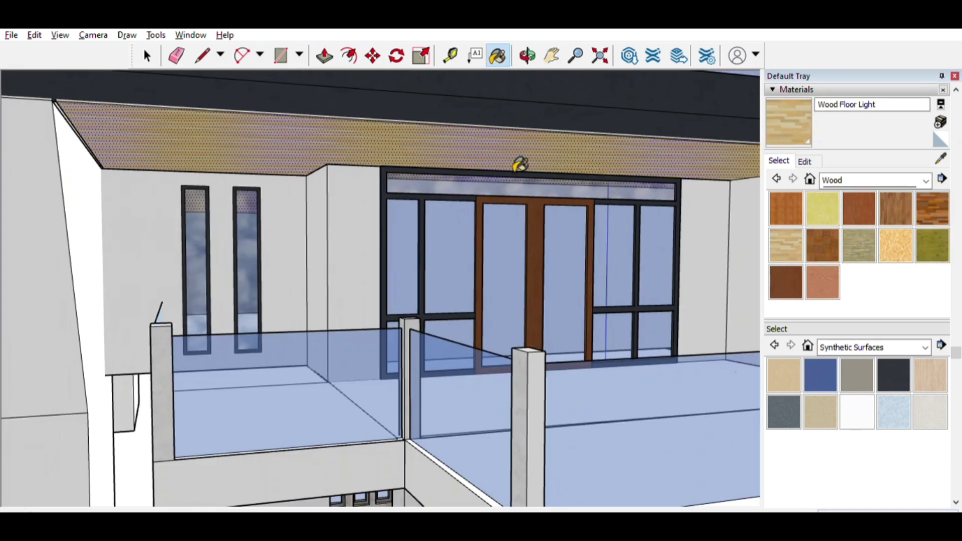
{"action": "scroll", "coordinate": [520, 164], "scroll_direction": "down", "scroll_amount": 5}
{"action": "middle_click_drag", "start_coordinate": [344, 243], "coordinate": [280, 241]}
{"action": "scroll", "coordinate": [350, 251], "scroll_direction": "up", "scroll_amount": 5}
{"action": "left_click", "coordinate": [930, 411]}
{"action": "scroll", "coordinate": [118, 87], "scroll_direction": "down", "scroll_amount": 1}
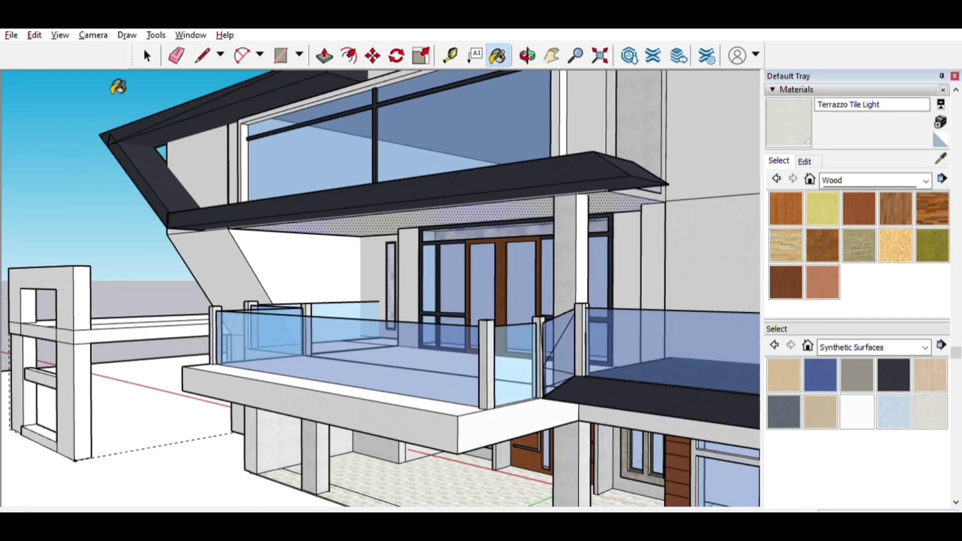
{"action": "scroll", "coordinate": [521, 317], "scroll_direction": "down", "scroll_amount": 3}
{"action": "scroll", "coordinate": [504, 232], "scroll_direction": "up", "scroll_amount": 4}
{"action": "scroll", "coordinate": [591, 285], "scroll_direction": "up", "scroll_amount": 2}
{"action": "scroll", "coordinate": [590, 286], "scroll_direction": "up", "scroll_amount": 1}
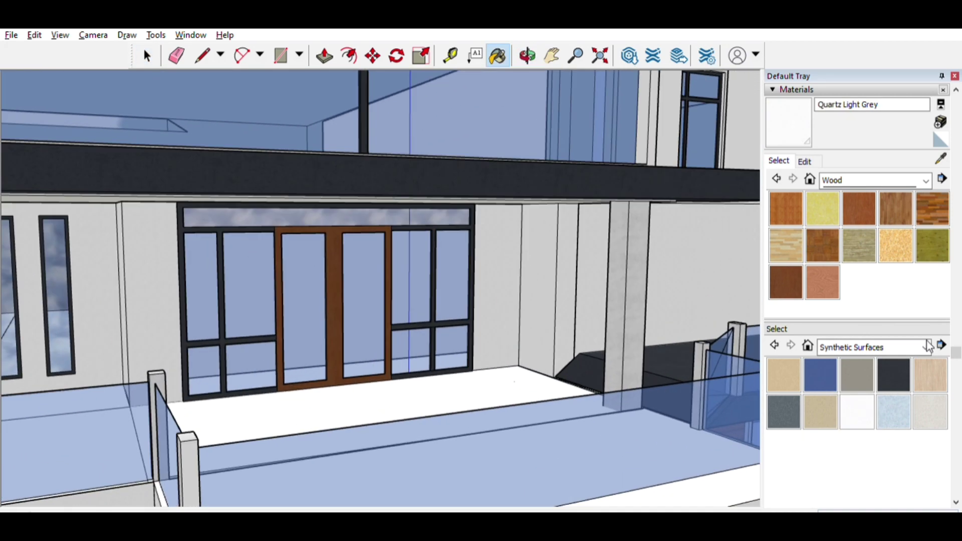
{"action": "scroll", "coordinate": [865, 230], "scroll_direction": "up", "scroll_amount": 5}
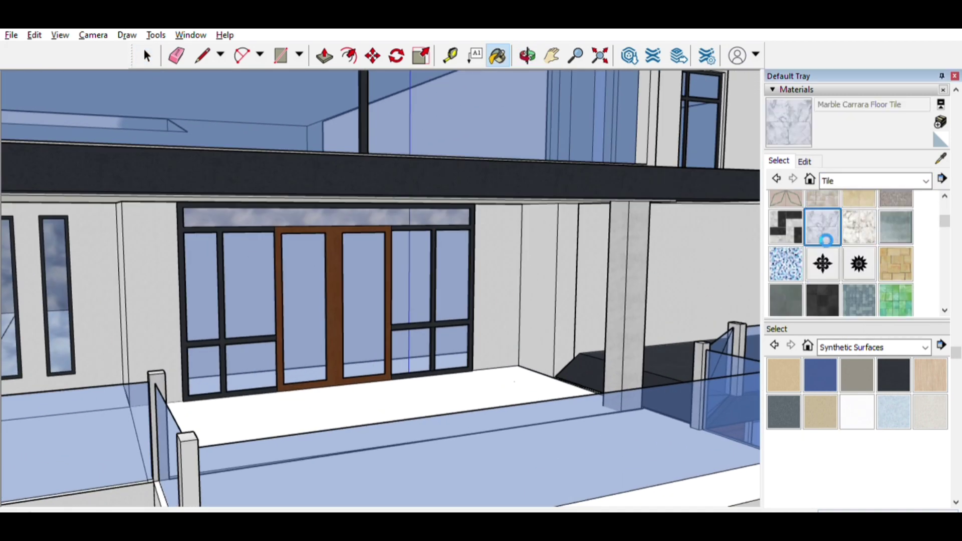
{"action": "scroll", "coordinate": [414, 407], "scroll_direction": "up", "scroll_amount": 3}
{"action": "left_click", "coordinate": [510, 390]}
Step: Orbit around the balcony floor, corner post and railing to a close-up of the glass gate
{"action": "scroll", "coordinate": [514, 379], "scroll_direction": "down", "scroll_amount": 3}
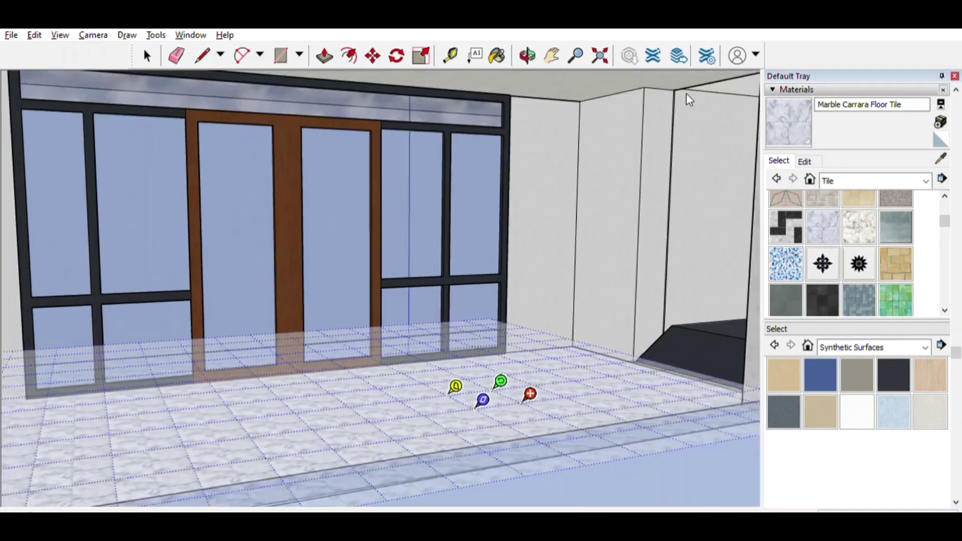
{"action": "middle_click_drag", "start_coordinate": [515, 379], "coordinate": [543, 118]}
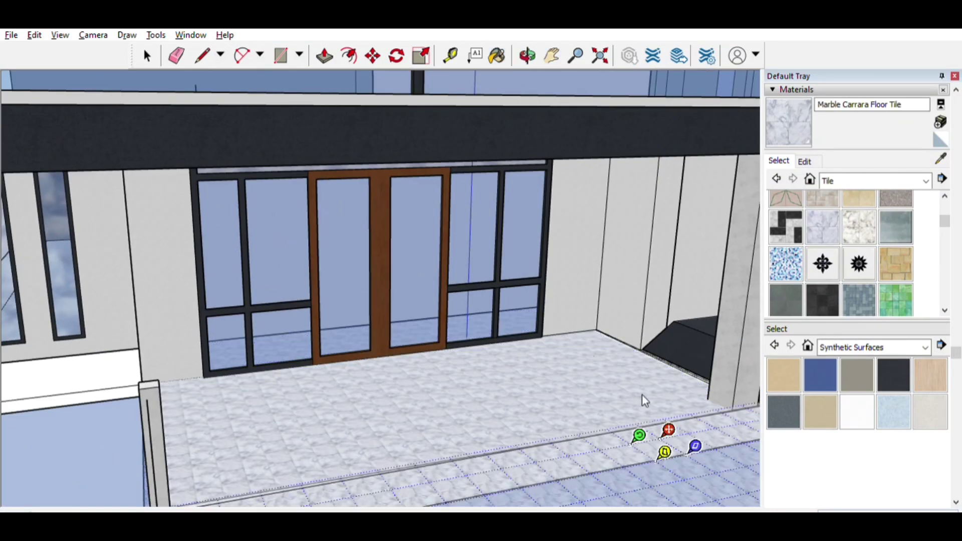
{"action": "scroll", "coordinate": [636, 431], "scroll_direction": "up", "scroll_amount": 5}
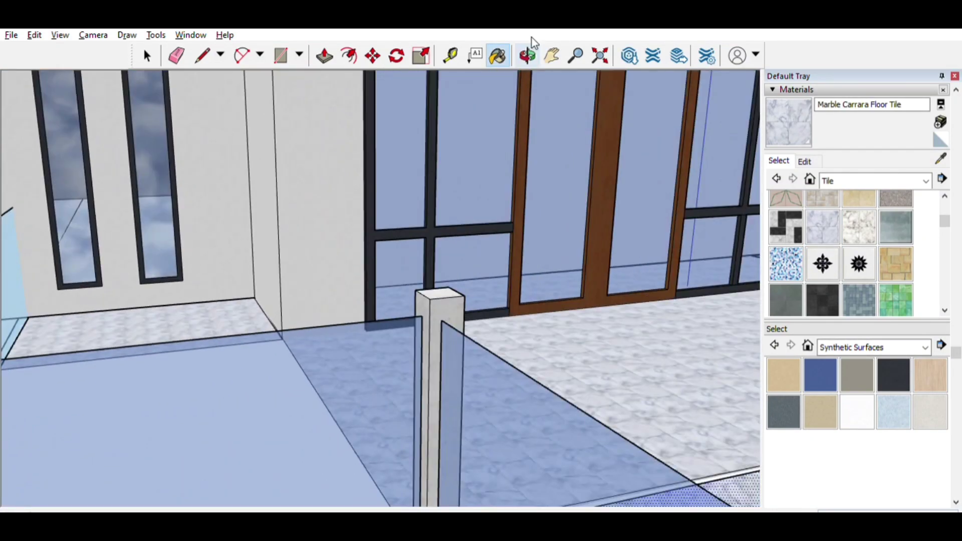
{"action": "middle_click_drag", "start_coordinate": [501, 376], "coordinate": [422, 302]}
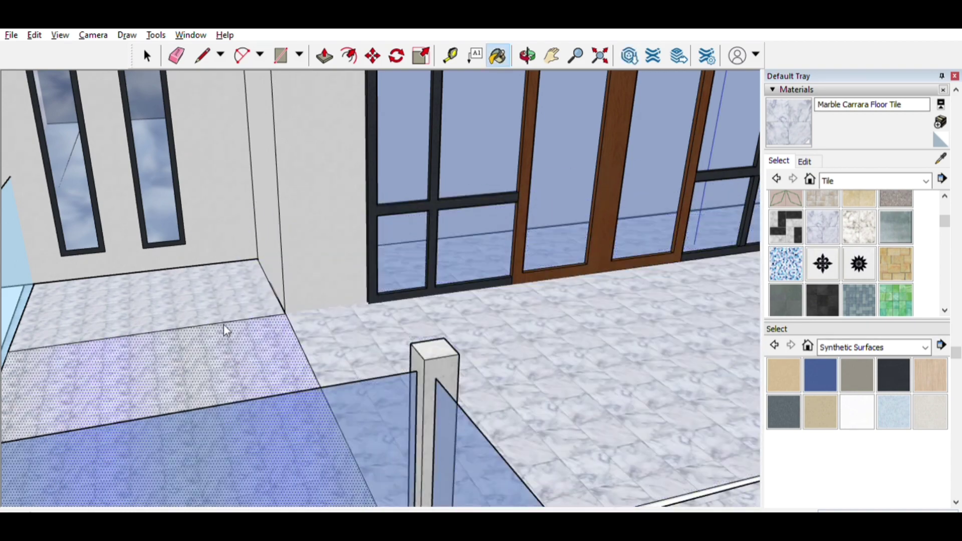
{"action": "middle_click_drag", "start_coordinate": [283, 431], "coordinate": [196, 279]}
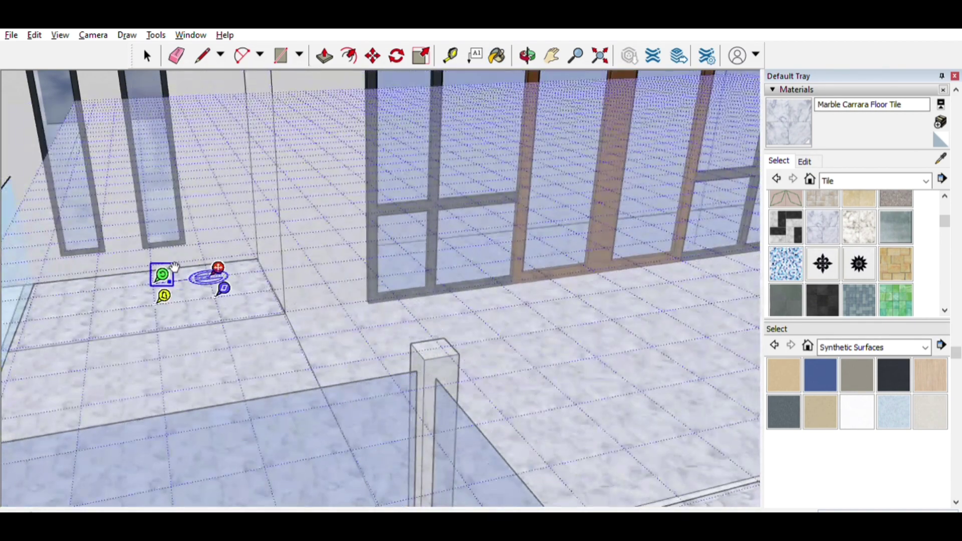
{"action": "scroll", "coordinate": [196, 279], "scroll_direction": "down", "scroll_amount": 4}
{"action": "scroll", "coordinate": [538, 418], "scroll_direction": "up", "scroll_amount": 4}
{"action": "middle_click_drag", "start_coordinate": [538, 418], "coordinate": [516, 400]}
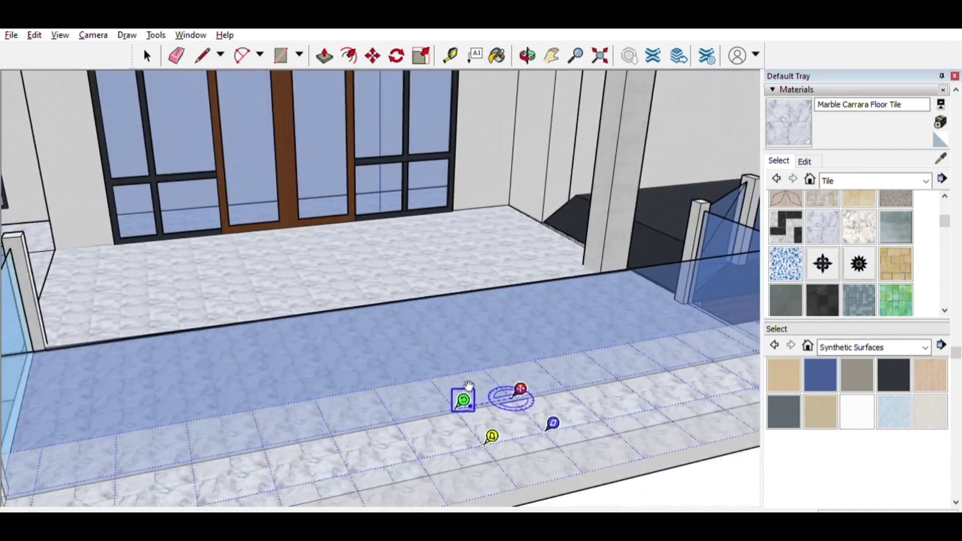
{"action": "scroll", "coordinate": [506, 398], "scroll_direction": "down", "scroll_amount": 4}
{"action": "scroll", "coordinate": [542, 295], "scroll_direction": "up", "scroll_amount": 4}
{"action": "scroll", "coordinate": [542, 295], "scroll_direction": "down", "scroll_amount": 4}
{"action": "mouse_move", "coordinate": [542, 295]}
{"action": "middle_mouse_down"}
{"action": "mouse_move", "coordinate": [422, 238]}
{"action": "mouse_move", "coordinate": [524, 56]}
{"action": "middle_mouse_up"}
{"action": "scroll", "coordinate": [423, 238], "scroll_direction": "up", "scroll_amount": 4}
{"action": "scroll", "coordinate": [530, 234], "scroll_direction": "up", "scroll_amount": 3}
{"action": "scroll", "coordinate": [451, 214], "scroll_direction": "up", "scroll_amount": 3}
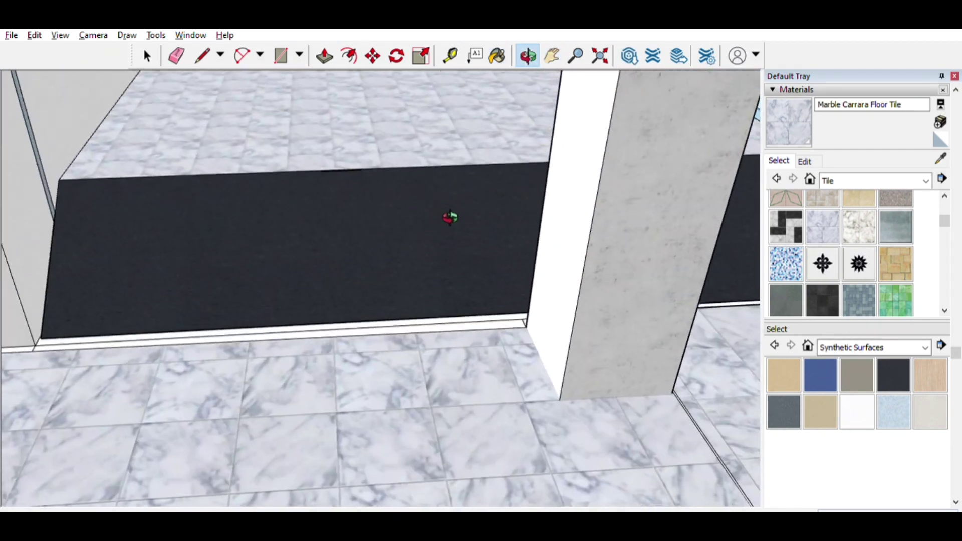
Step: Split off the dark floor band with a line and paint it with positioned Marble Carrara tile
{"action": "left_click", "coordinate": [202, 55]}
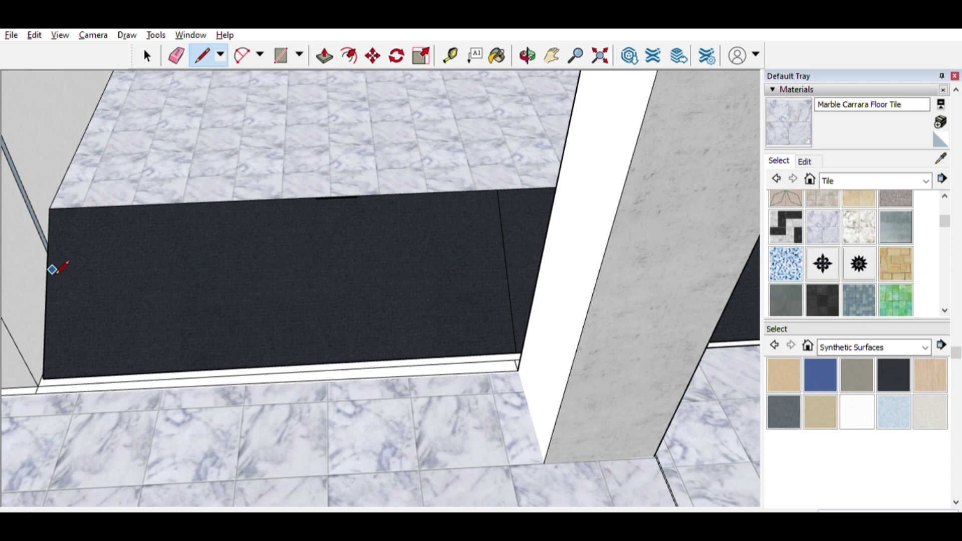
{"action": "left_click", "coordinate": [501, 246]}
{"action": "key", "text": "space"}
{"action": "left_click", "coordinate": [312, 257]}
{"action": "middle_click_drag", "start_coordinate": [311, 257], "coordinate": [413, 128]}
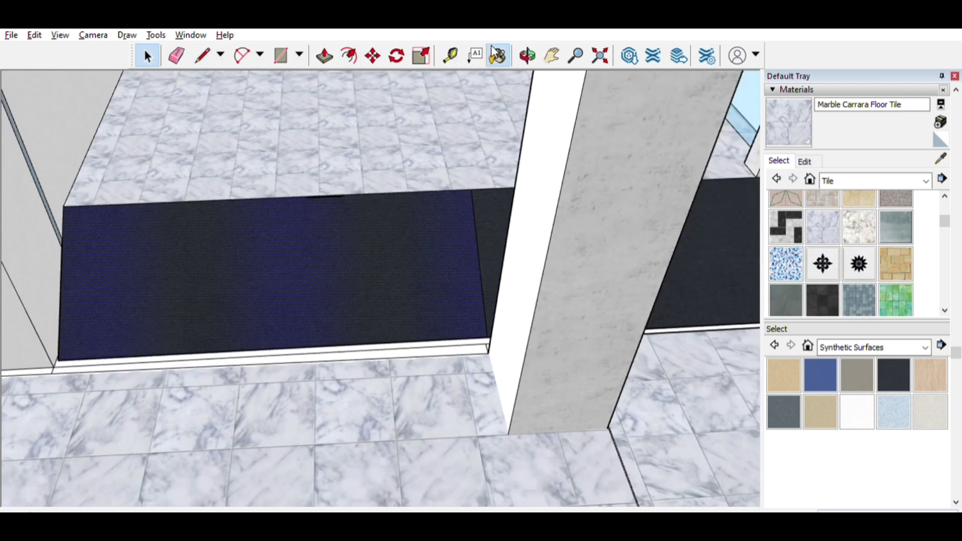
{"action": "left_click", "coordinate": [331, 277]}
{"action": "right_click", "coordinate": [393, 313]}
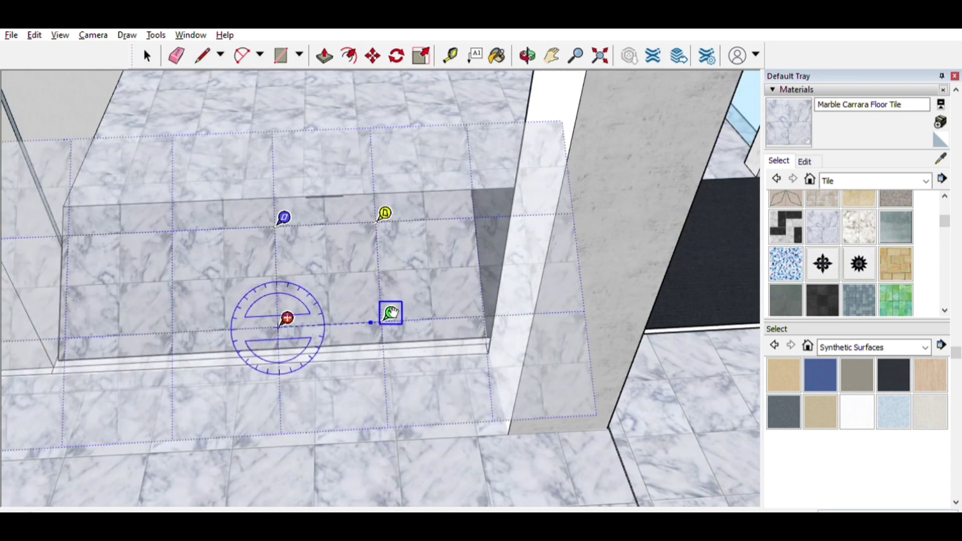
{"action": "left_click", "coordinate": [530, 439]}
{"action": "scroll", "coordinate": [511, 371], "scroll_direction": "up", "scroll_amount": 5}
{"action": "mouse_move", "coordinate": [479, 307]}
{"action": "middle_mouse_down"}
{"action": "mouse_move", "coordinate": [573, 253]}
{"action": "mouse_move", "coordinate": [309, 223]}
{"action": "middle_mouse_up"}
Step: Apply Stone Flagstone Ashlar on the stone wall side and sample Quartz Light Grey
{"action": "scroll", "coordinate": [309, 223], "scroll_direction": "down", "scroll_amount": 5}
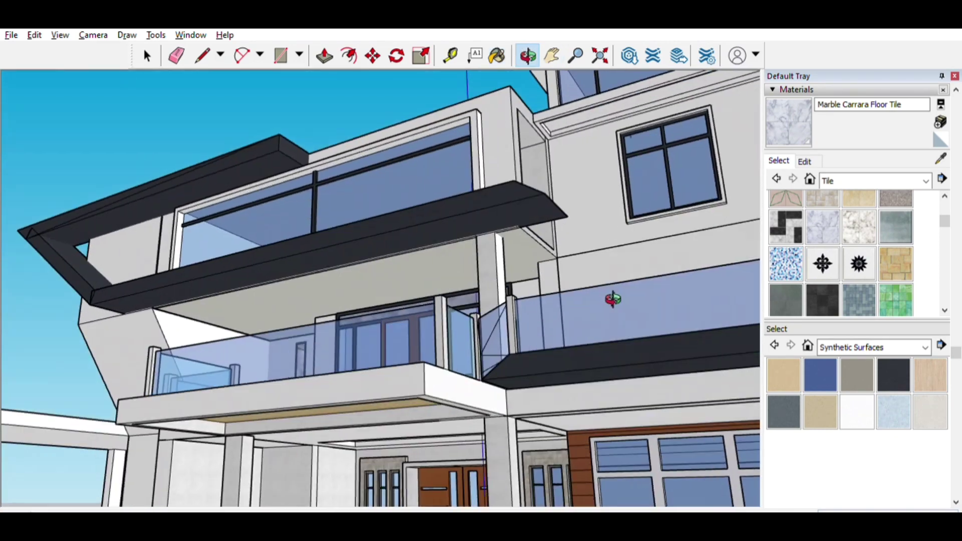
{"action": "scroll", "coordinate": [612, 296], "scroll_direction": "up", "scroll_amount": 3}
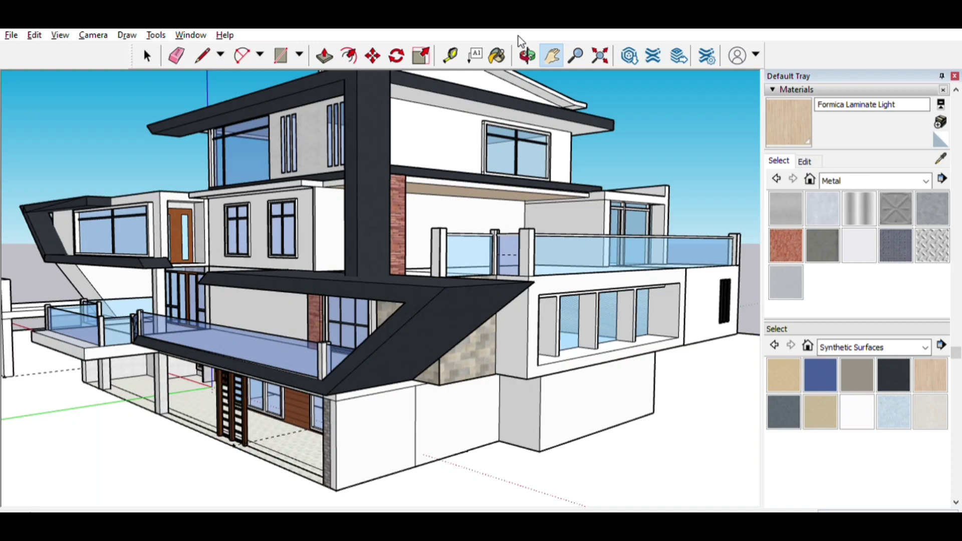
{"action": "left_click", "coordinate": [527, 55]}
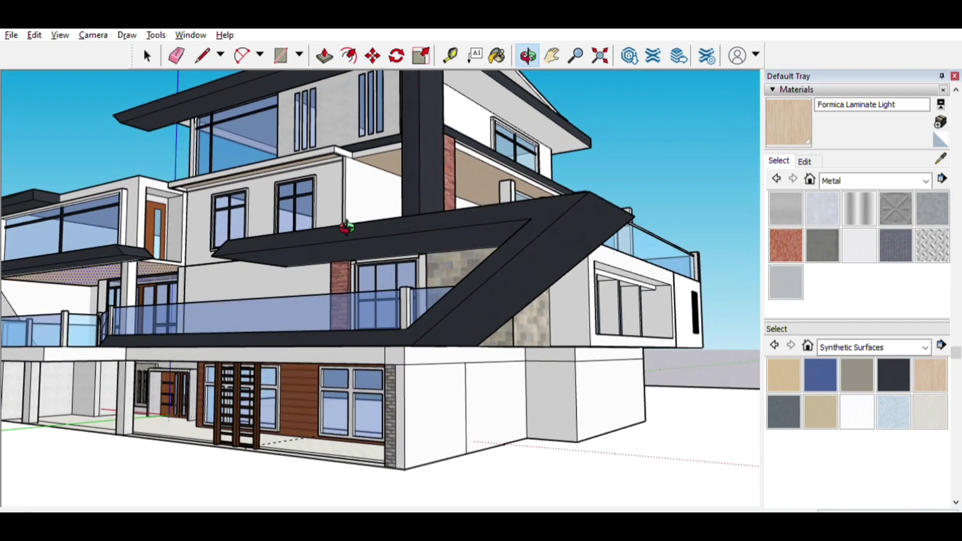
{"action": "mouse_move", "coordinate": [262, 225]}
{"action": "left_mouse_down"}
{"action": "mouse_move", "coordinate": [523, 180]}
{"action": "mouse_move", "coordinate": [526, 247]}
{"action": "mouse_move", "coordinate": [577, 315]}
{"action": "left_mouse_up"}
{"action": "mouse_move", "coordinate": [156, 318]}
{"action": "middle_mouse_down"}
{"action": "mouse_move", "coordinate": [451, 296]}
{"action": "mouse_move", "coordinate": [638, 95]}
{"action": "middle_mouse_up"}
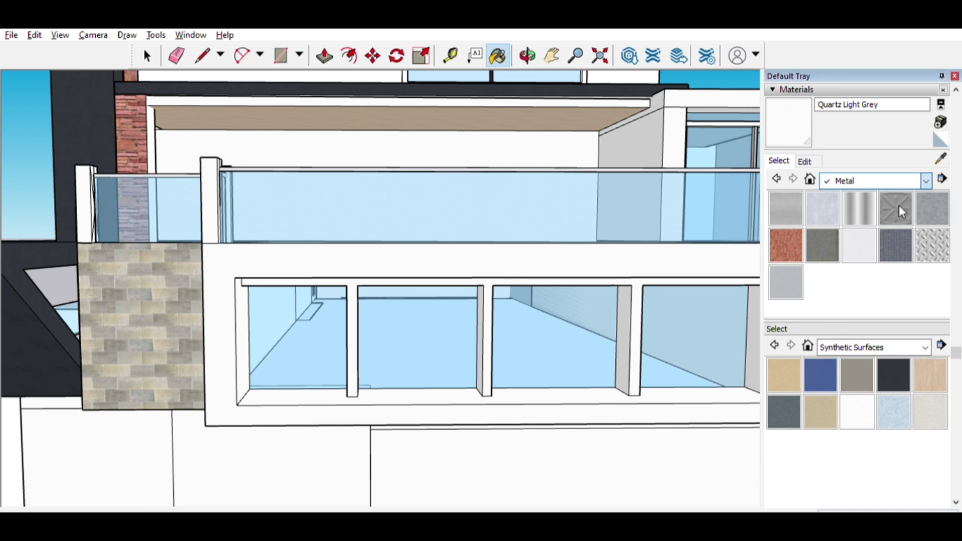
{"action": "left_click", "coordinate": [895, 246]}
{"action": "middle_click_drag", "start_coordinate": [468, 225], "coordinate": [495, 300]}
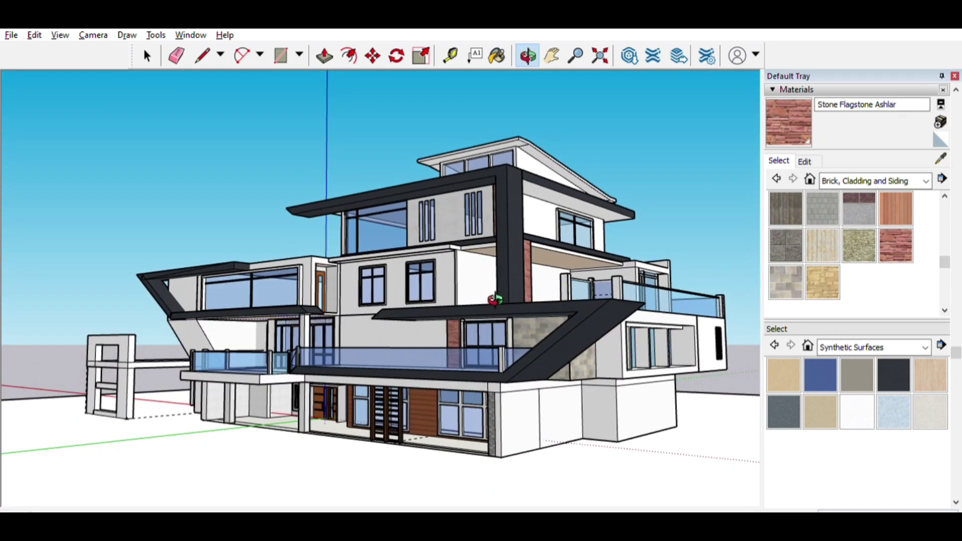
{"action": "left_click", "coordinate": [616, 176], "text": "alt"}
{"action": "scroll", "coordinate": [616, 176], "scroll_direction": "up", "scroll_amount": 5}
{"action": "scroll", "coordinate": [392, 234], "scroll_direction": "up", "scroll_amount": 5}
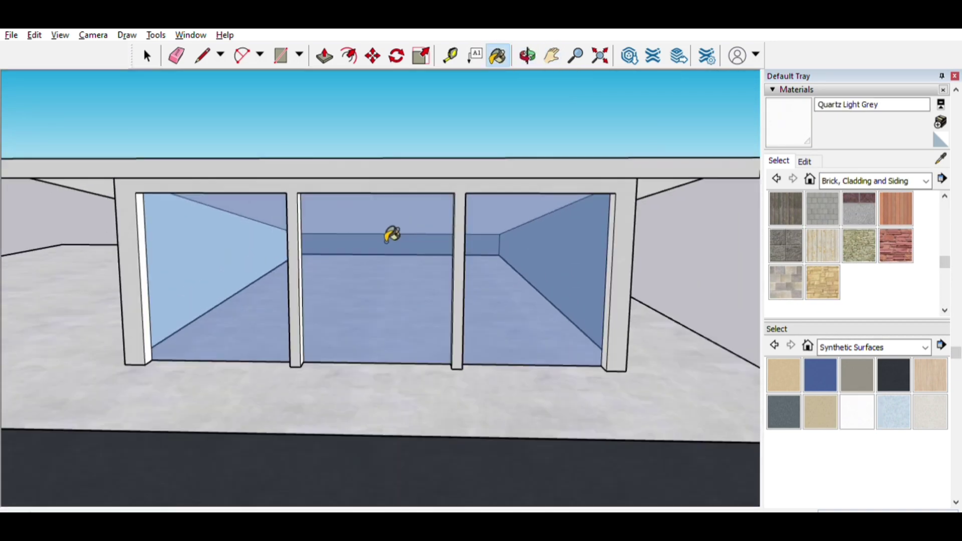
{"action": "scroll", "coordinate": [392, 235], "scroll_direction": "down", "scroll_amount": 3}
Step: Use Formica Laminate Light on the roof deck and Formica Laminate Dark on the red-roofed structure
{"action": "middle_click_drag", "start_coordinate": [124, 361], "coordinate": [505, 187]}
{"action": "left_click", "coordinate": [526, 125], "text": "alt"}
{"action": "middle_click_drag", "start_coordinate": [526, 125], "coordinate": [618, 199]}
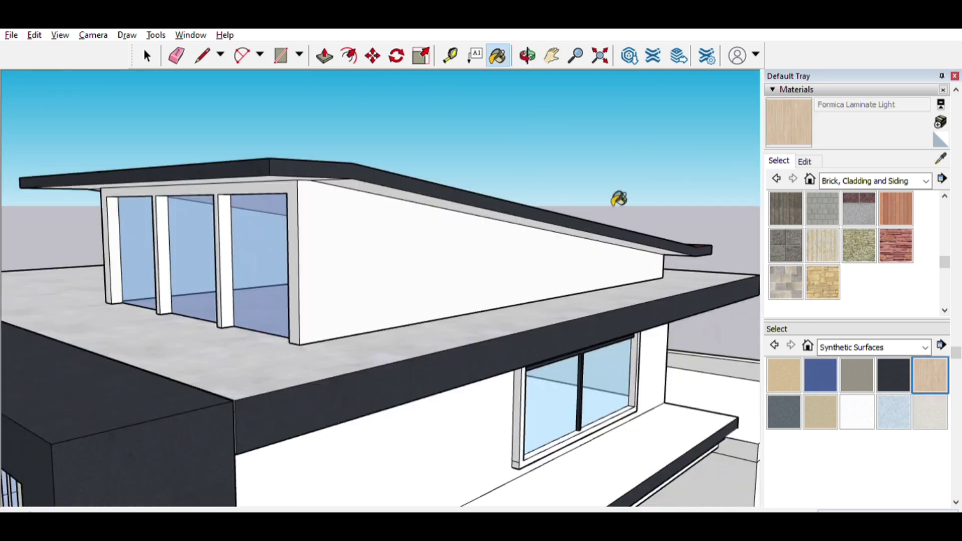
{"action": "scroll", "coordinate": [358, 150], "scroll_direction": "up", "scroll_amount": 3}
{"action": "scroll", "coordinate": [509, 217], "scroll_direction": "down", "scroll_amount": 3}
{"action": "middle_click_drag", "start_coordinate": [509, 217], "coordinate": [236, 240]}
{"action": "left_click", "coordinate": [193, 274], "text": "alt"}
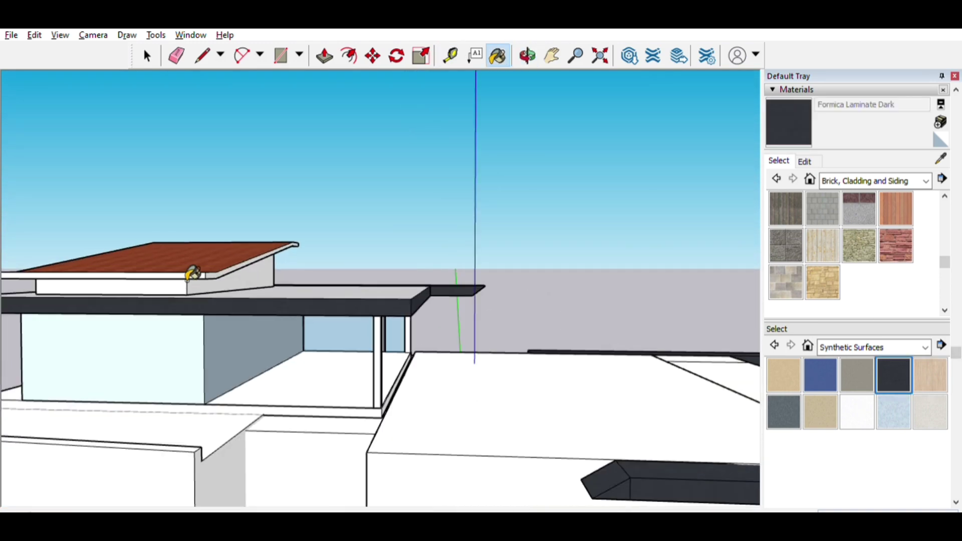
{"action": "scroll", "coordinate": [133, 284], "scroll_direction": "down", "scroll_amount": 3}
{"action": "scroll", "coordinate": [132, 284], "scroll_direction": "down", "scroll_amount": 5}
Step: Orbit out around the whole house and down to look at the balcony
{"action": "middle_click_drag", "start_coordinate": [132, 284], "coordinate": [560, 39]}
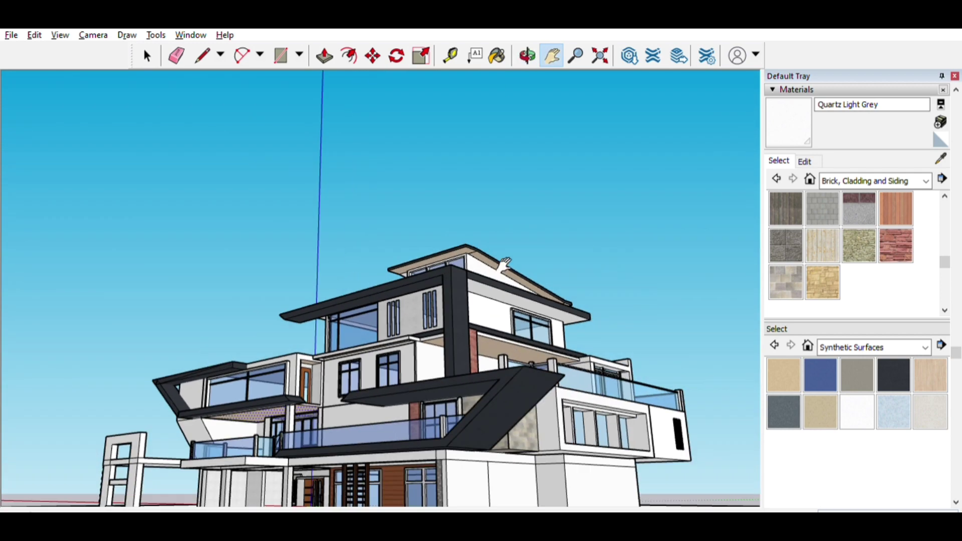
{"action": "mouse_move", "coordinate": [451, 250]}
{"action": "middle_mouse_down"}
{"action": "mouse_move", "coordinate": [410, 351]}
{"action": "mouse_move", "coordinate": [414, 411]}
{"action": "middle_mouse_up"}
{"action": "scroll", "coordinate": [410, 351], "scroll_direction": "up", "scroll_amount": 2}
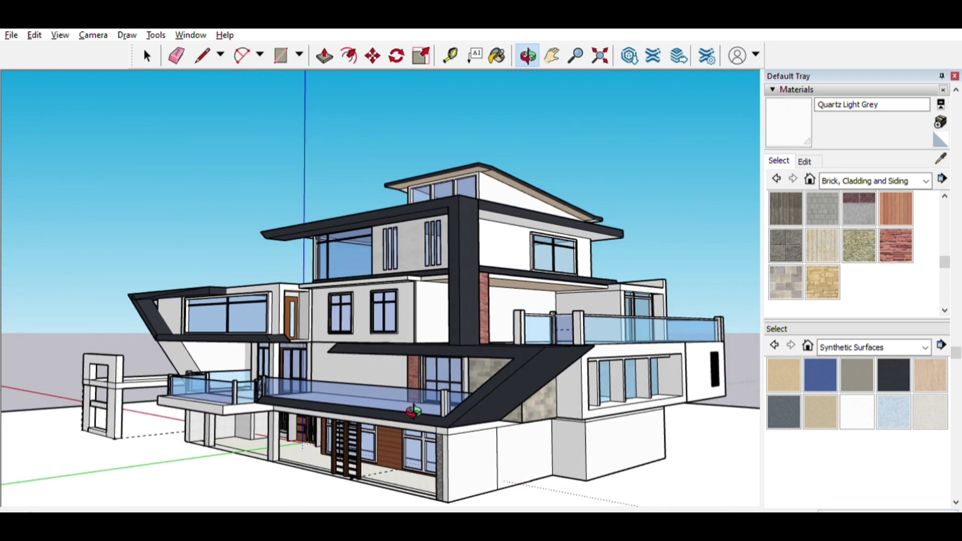
{"action": "scroll", "coordinate": [351, 350], "scroll_direction": "up", "scroll_amount": 3}
{"action": "scroll", "coordinate": [351, 351], "scroll_direction": "down", "scroll_amount": 3}
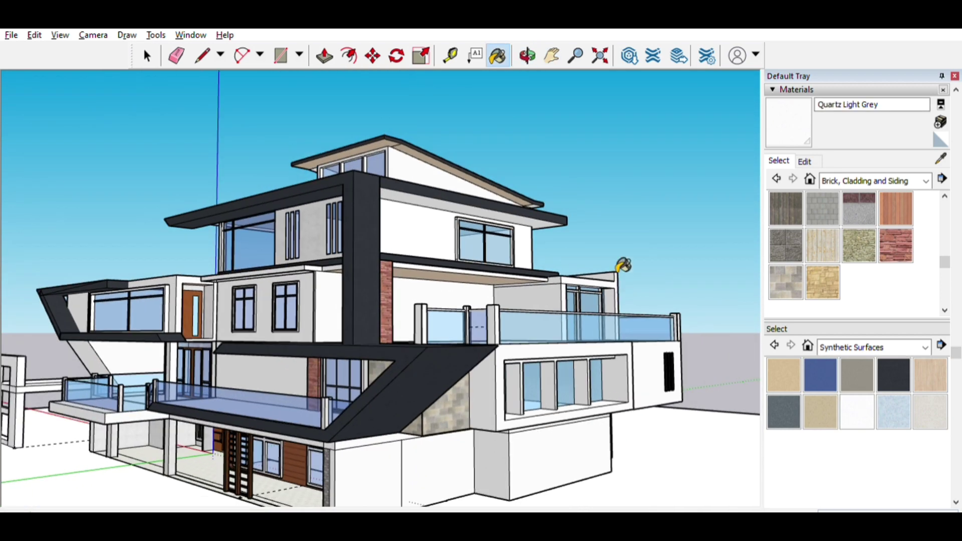
{"action": "scroll", "coordinate": [350, 350], "scroll_direction": "up", "scroll_amount": 2}
{"action": "mouse_move", "coordinate": [350, 350]}
{"action": "middle_mouse_down"}
{"action": "mouse_move", "coordinate": [342, 362]}
{"action": "mouse_move", "coordinate": [383, 423]}
{"action": "mouse_move", "coordinate": [286, 399]}
{"action": "middle_mouse_up"}
{"action": "scroll", "coordinate": [342, 363], "scroll_direction": "up", "scroll_amount": 3}
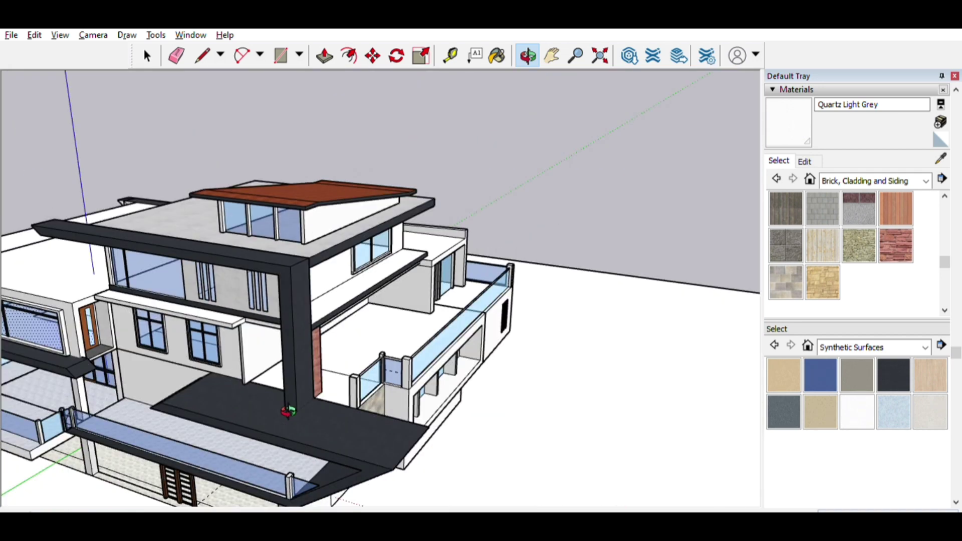
{"action": "scroll", "coordinate": [285, 399], "scroll_direction": "up", "scroll_amount": 2}
{"action": "mouse_move", "coordinate": [260, 350]}
{"action": "middle_mouse_down"}
{"action": "mouse_move", "coordinate": [357, 299]}
{"action": "mouse_move", "coordinate": [294, 344]}
{"action": "middle_mouse_up"}
{"action": "scroll", "coordinate": [208, 228], "scroll_direction": "up", "scroll_amount": 2}
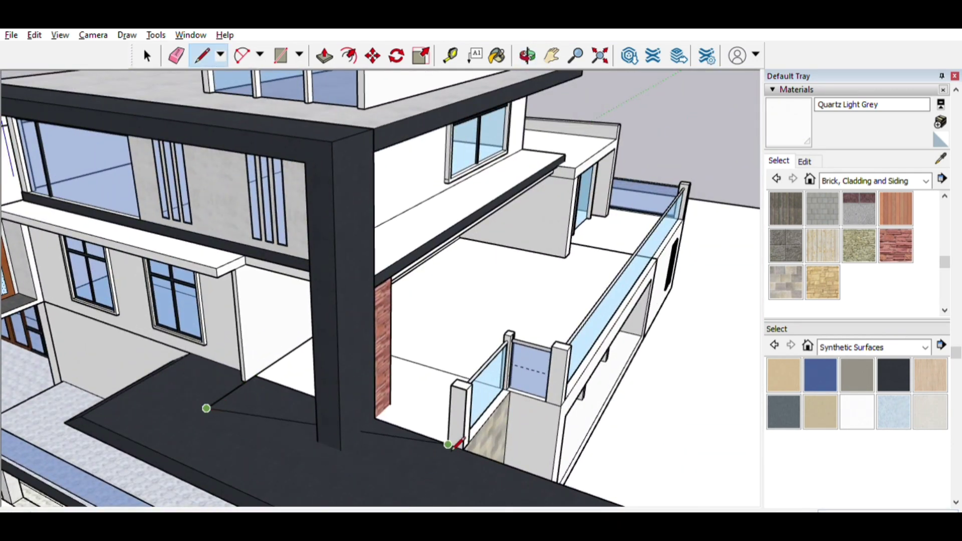
{"action": "scroll", "coordinate": [301, 453], "scroll_direction": "up", "scroll_amount": 4}
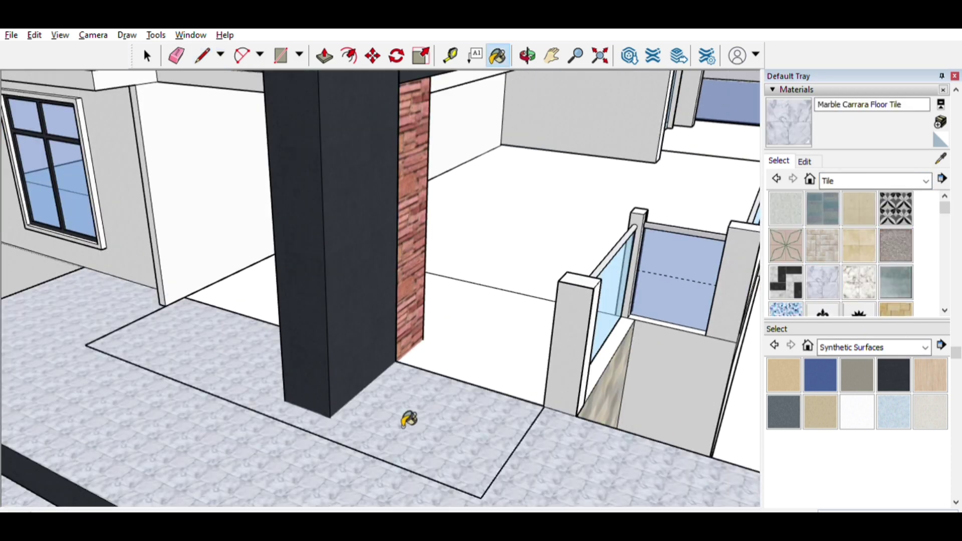
Step: Paint marble tile on the balcony floor by the dark column and beyond it
{"action": "left_click", "coordinate": [452, 391]}
{"action": "left_click", "coordinate": [503, 217]}
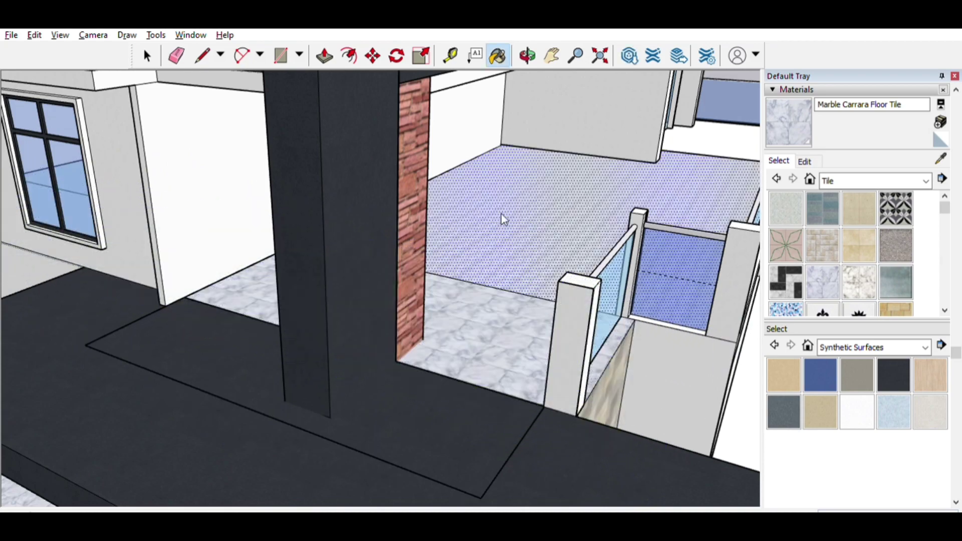
{"action": "left_click", "coordinate": [500, 215]}
{"action": "scroll", "coordinate": [687, 181], "scroll_direction": "down", "scroll_amount": 3}
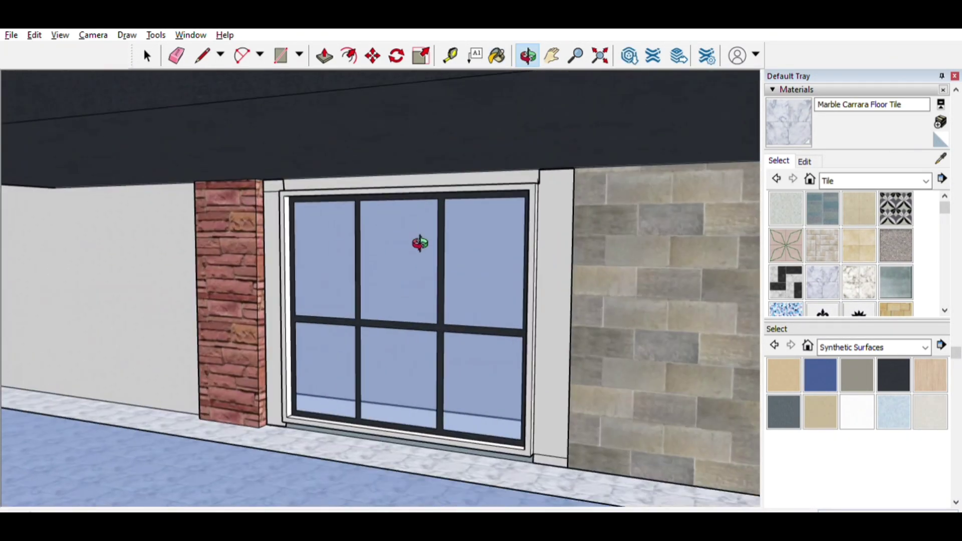
{"action": "scroll", "coordinate": [350, 161], "scroll_direction": "up", "scroll_amount": 3}
{"action": "scroll", "coordinate": [483, 212], "scroll_direction": "down", "scroll_amount": 5}
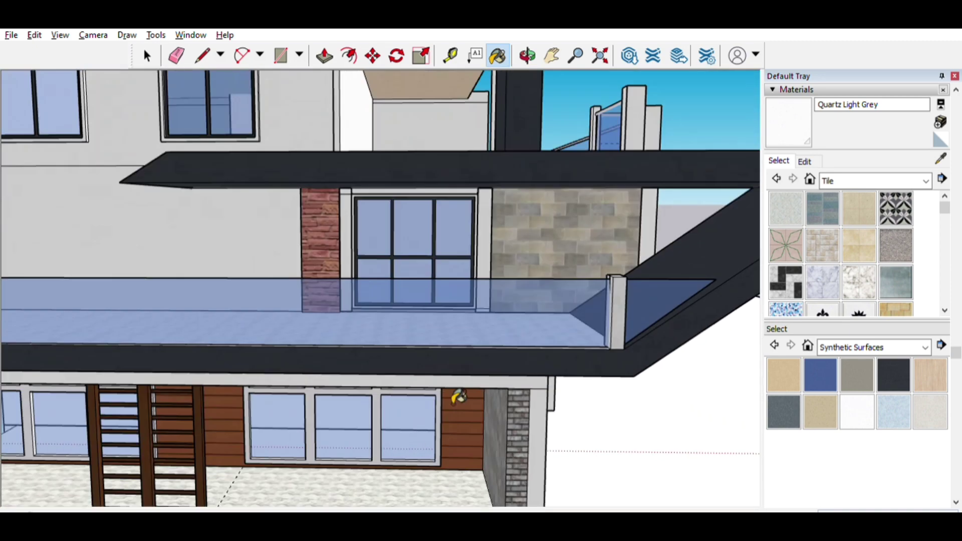
{"action": "middle_click_drag", "start_coordinate": [451, 397], "coordinate": [526, 287]}
{"action": "left_click_drag", "start_coordinate": [527, 287], "coordinate": [511, 211]}
{"action": "scroll", "coordinate": [547, 93], "scroll_direction": "down", "scroll_amount": 5}
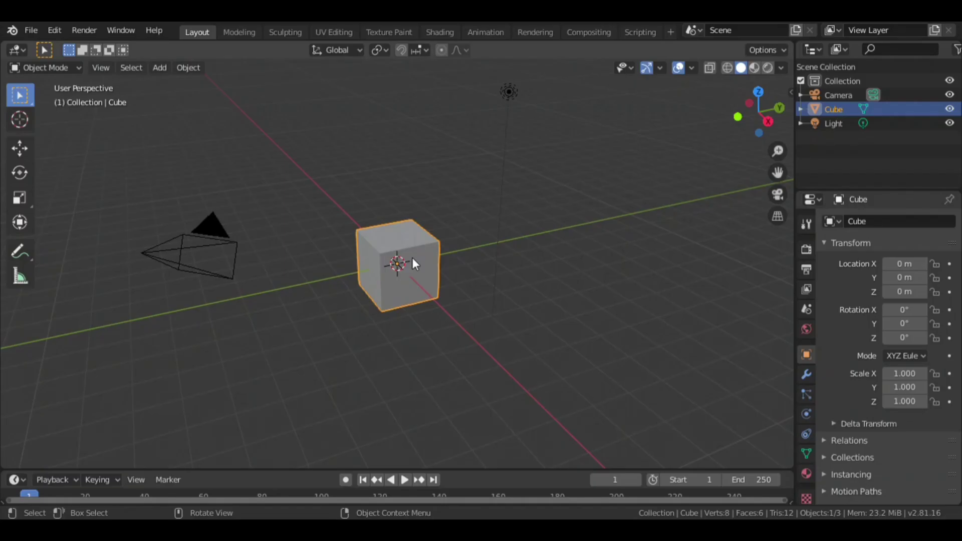
Step: Delete the default cube and import the SketchUp house model
{"action": "key", "text": "Delete"}
{"action": "left_click", "coordinate": [39, 32]}
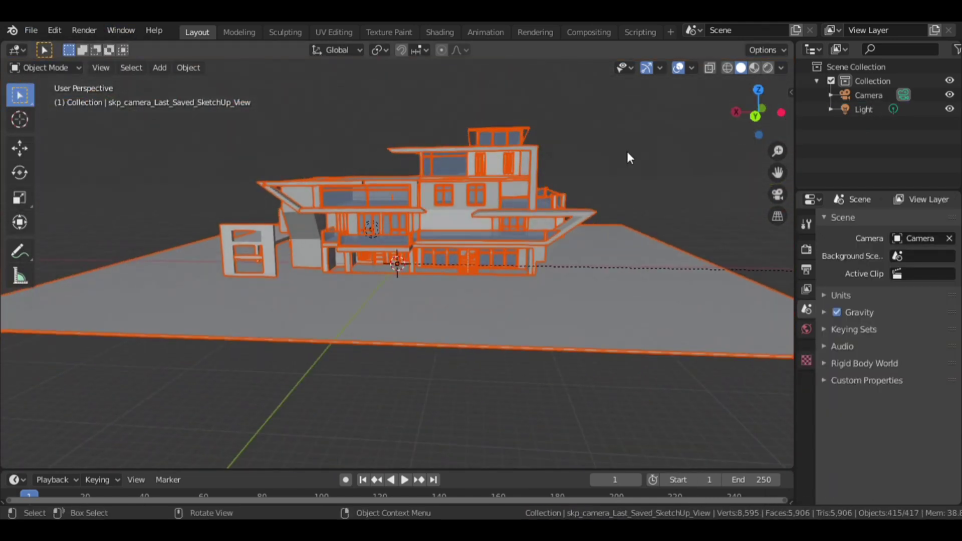
{"action": "middle_click_drag", "start_coordinate": [629, 154], "coordinate": [664, 207]}
{"action": "scroll", "coordinate": [665, 206], "scroll_direction": "up", "scroll_amount": 3}
{"action": "scroll", "coordinate": [665, 206], "scroll_direction": "down", "scroll_amount": 3}
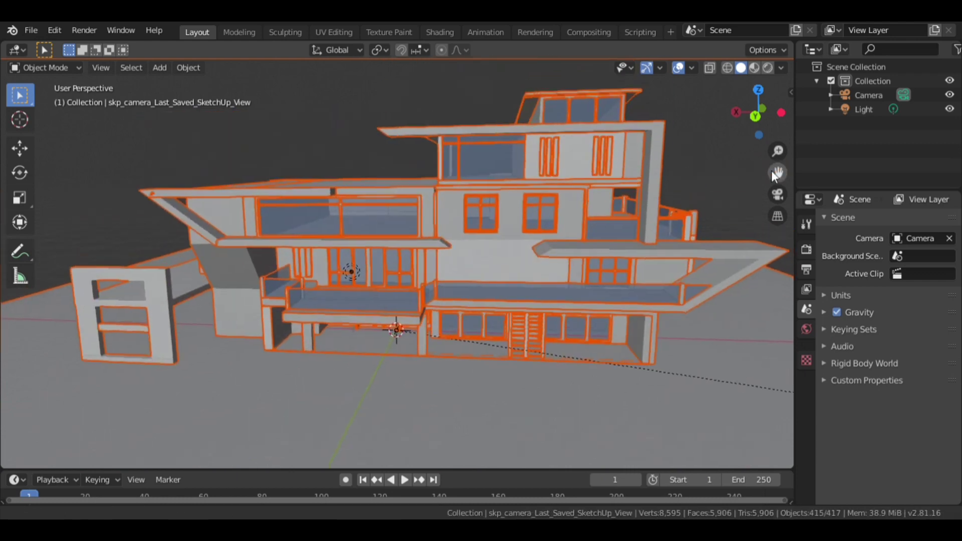
Step: Orbit to a three-quarter view of the house and switch to Material Preview shading
{"action": "middle_click_drag", "start_coordinate": [397, 332], "coordinate": [397, 97]}
{"action": "middle_click_drag", "start_coordinate": [401, 225], "coordinate": [380, 226]}
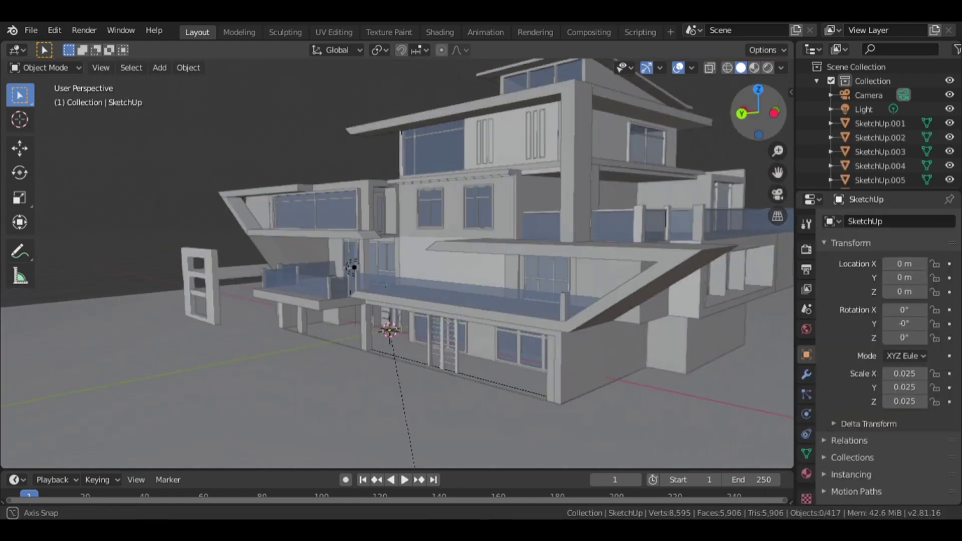
{"action": "left_click", "coordinate": [753, 67]}
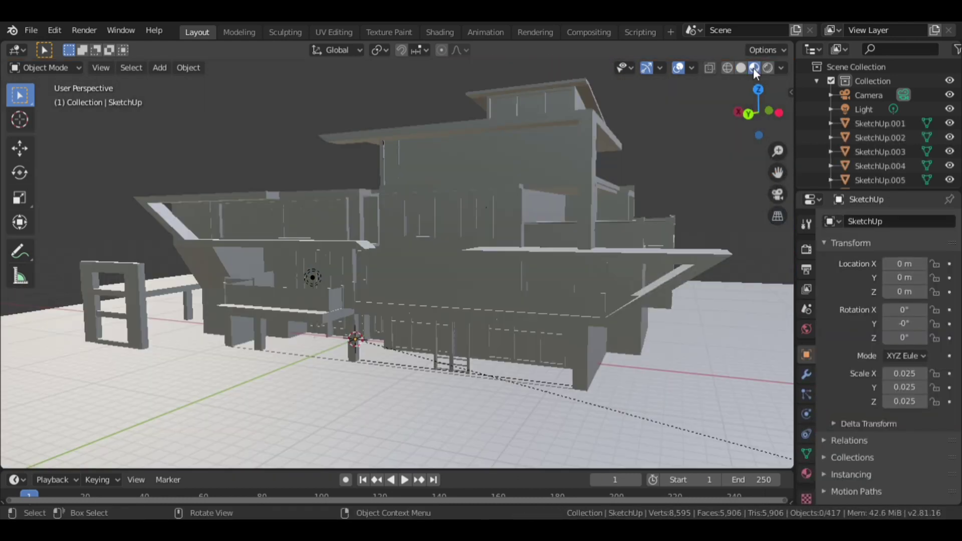
{"action": "left_click_drag", "start_coordinate": [755, 115], "coordinate": [746, 116]}
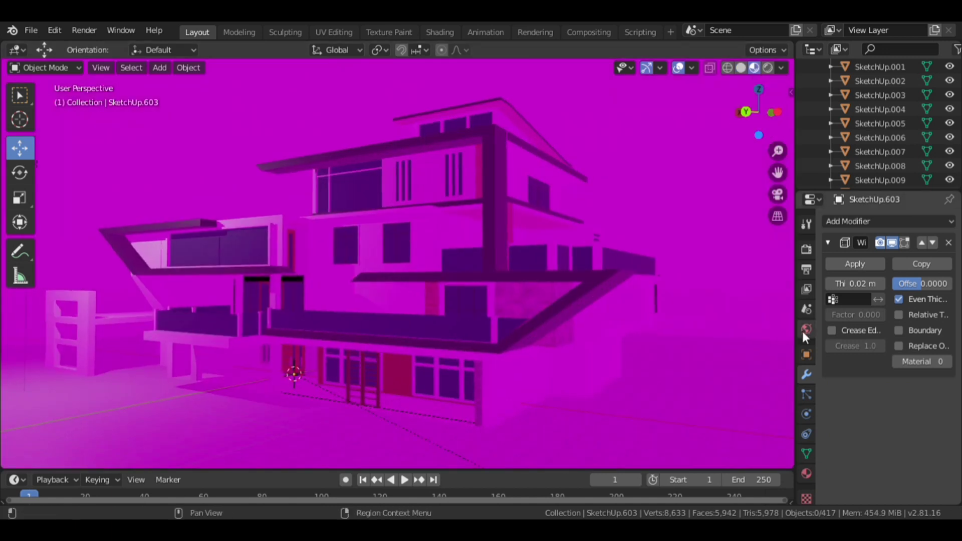
Step: Set the World background to the HDR_029 environment image and orbit to check the sky
{"action": "left_click", "coordinate": [804, 331]}
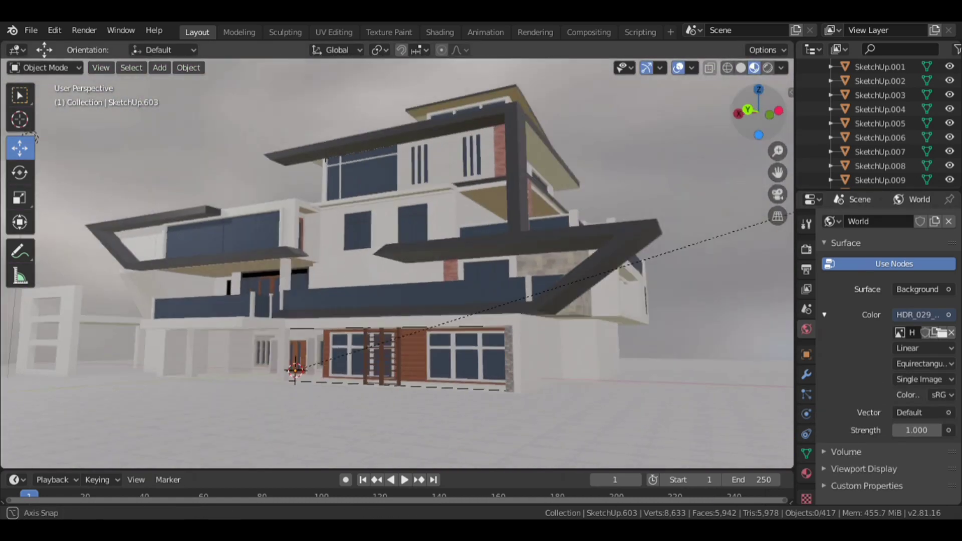
{"action": "middle_click_drag", "start_coordinate": [34, 137], "coordinate": [46, 169]}
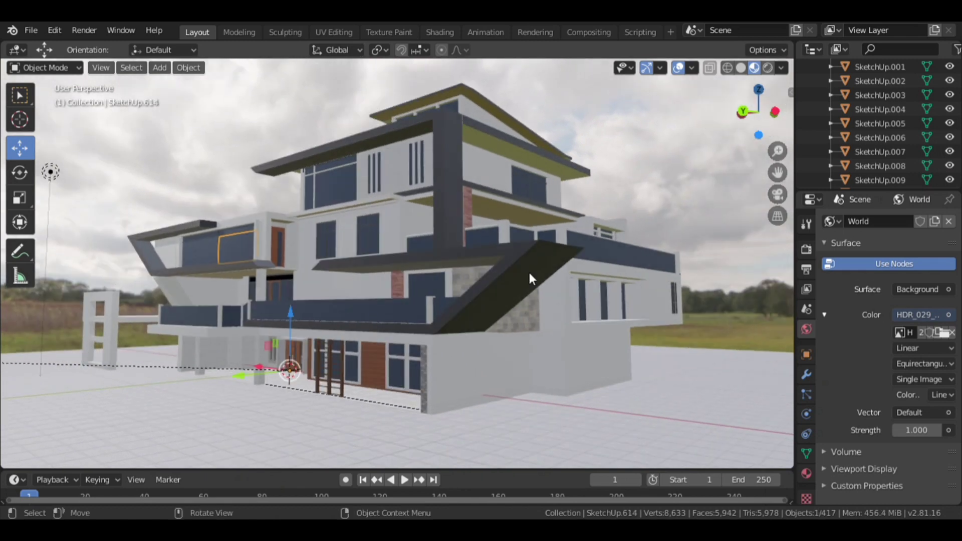
Step: Try a Wave Texture on the window material's Base Color, undo it, and show SketchUp.603's modifiers
{"action": "left_click", "coordinate": [806, 473]}
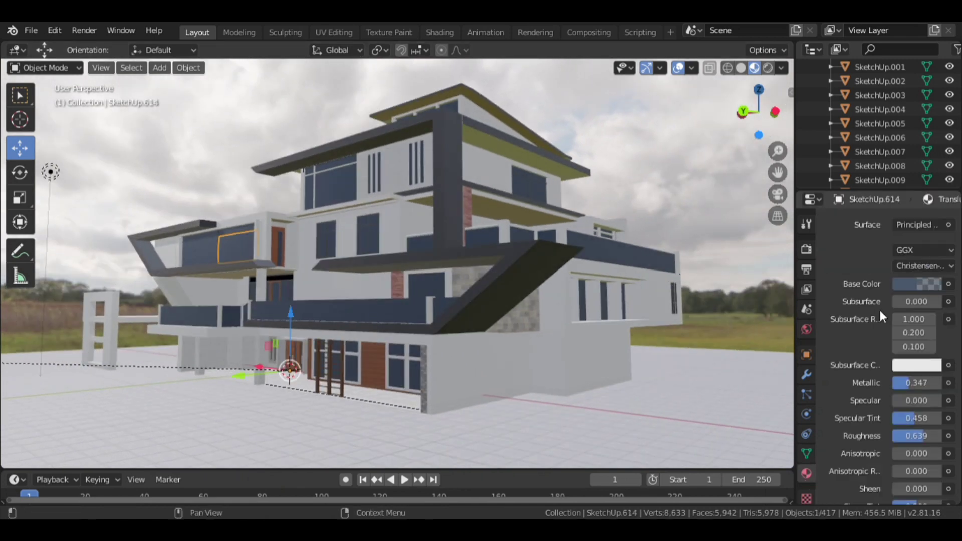
{"action": "left_click", "coordinate": [948, 284]}
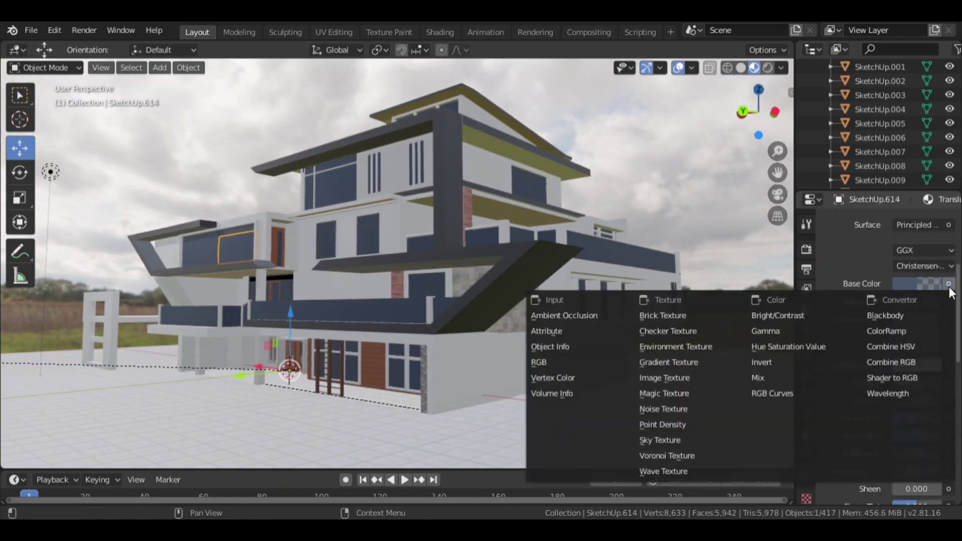
{"action": "left_click", "coordinate": [659, 472]}
{"action": "middle_click_drag", "start_coordinate": [616, 273], "coordinate": [714, 277]}
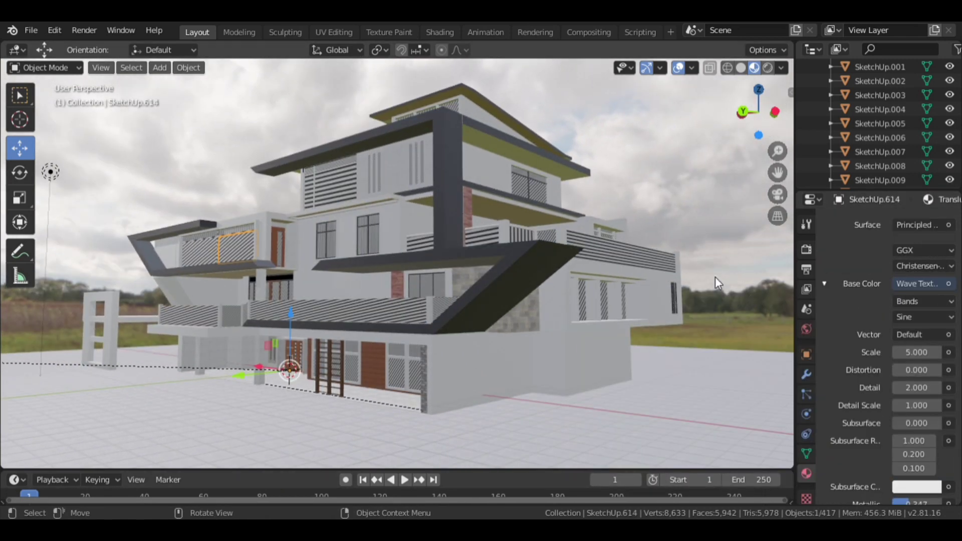
{"action": "scroll", "coordinate": [470, 348], "scroll_direction": "up", "scroll_amount": 3}
{"action": "key", "text": "ctrl+z"}
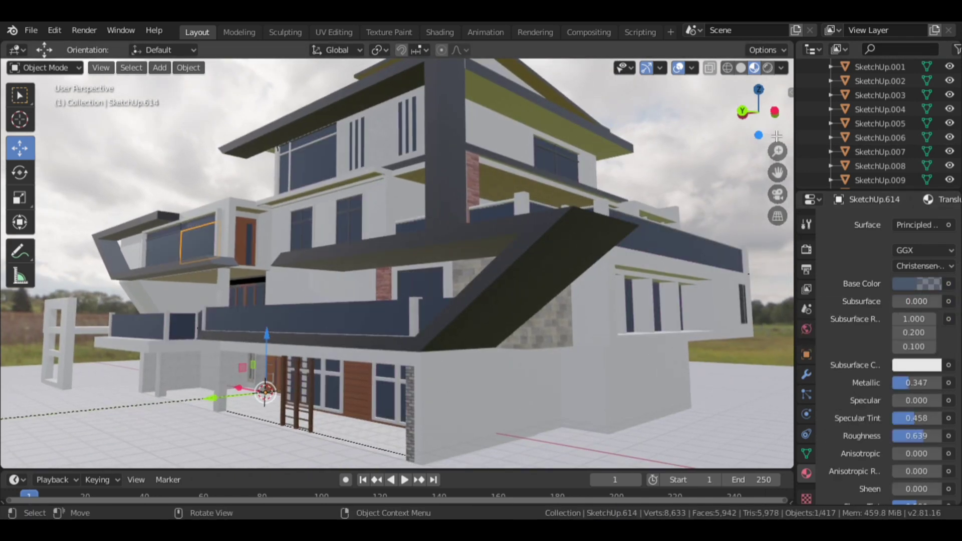
{"action": "left_click", "coordinate": [806, 374]}
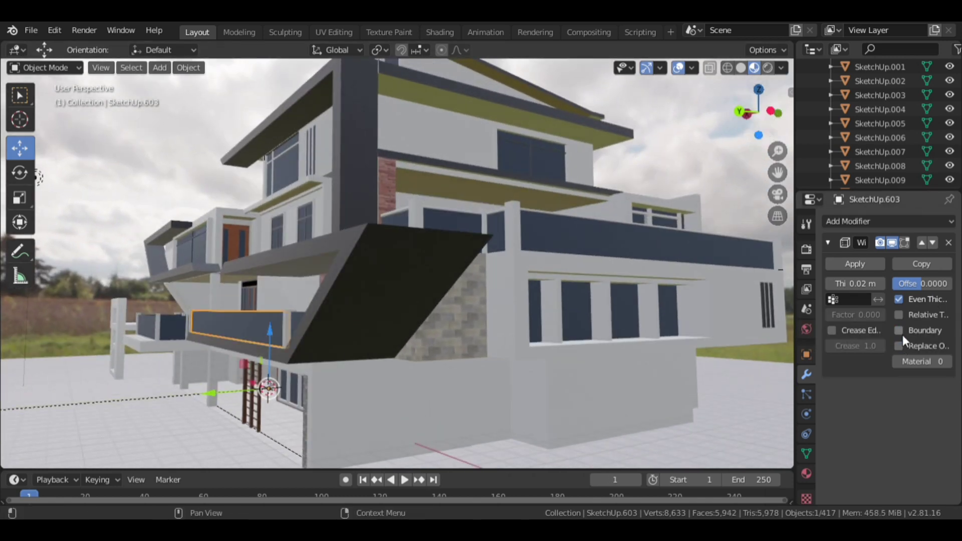
Step: Zero a subsurface radius, lower Metallic toward 0.444 and give the glass a blue base colour
{"action": "left_click", "coordinate": [806, 474]}
{"action": "key", "text": "BackSpace"}
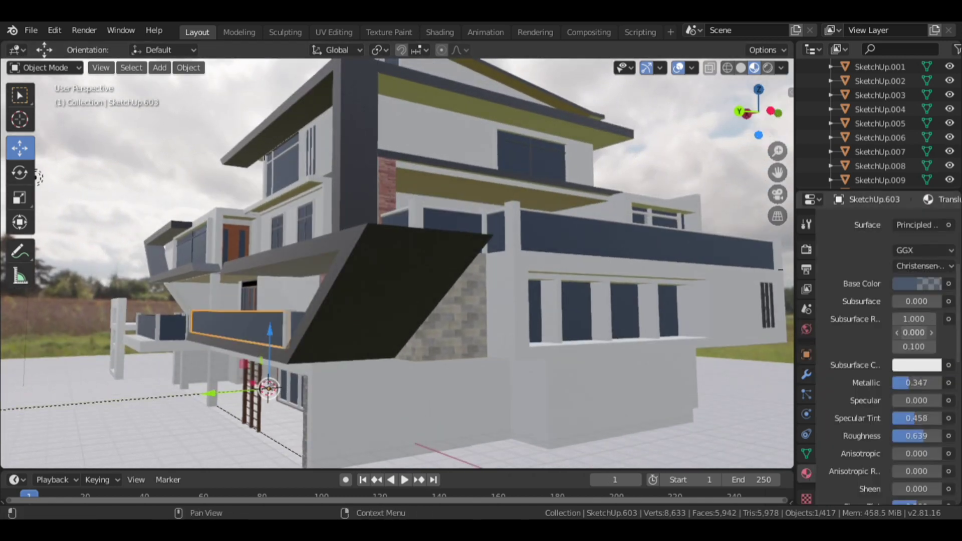
{"action": "left_click_drag", "start_coordinate": [907, 384], "coordinate": [903, 383]}
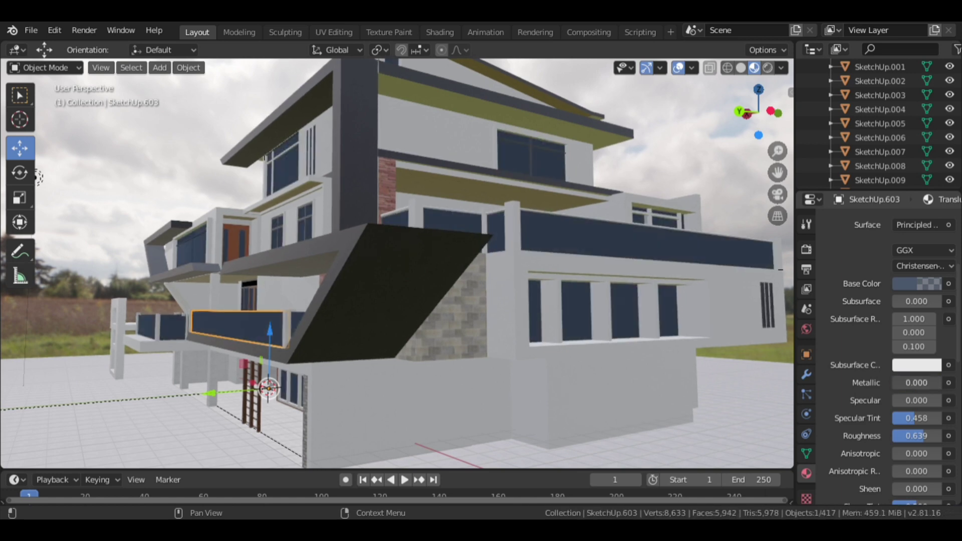
{"action": "left_click_drag", "start_coordinate": [757, 114], "coordinate": [736, 118]}
{"action": "left_click", "coordinate": [917, 283]}
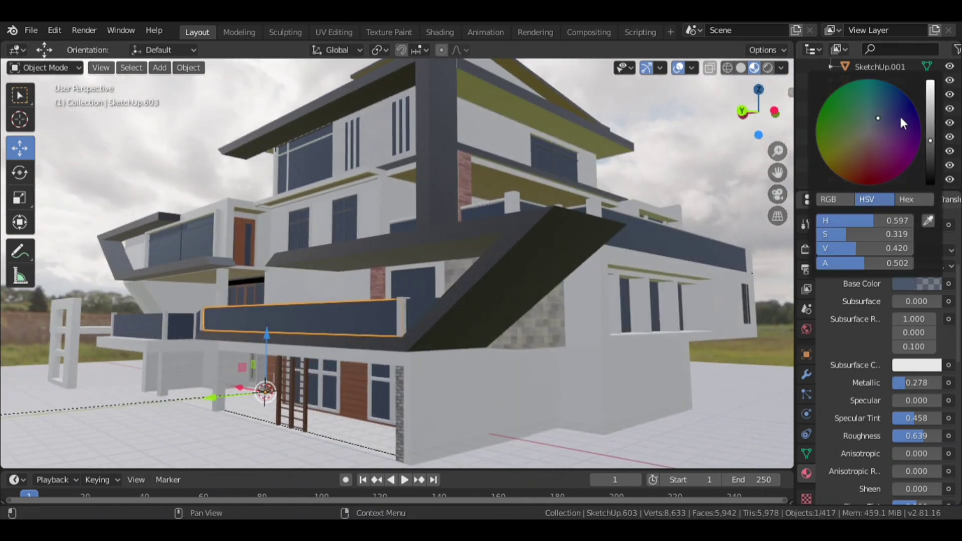
{"action": "left_click", "coordinate": [902, 113]}
{"action": "scroll", "coordinate": [903, 113], "scroll_direction": "up", "scroll_amount": 3}
{"action": "scroll", "coordinate": [896, 130], "scroll_direction": "down", "scroll_amount": 12}
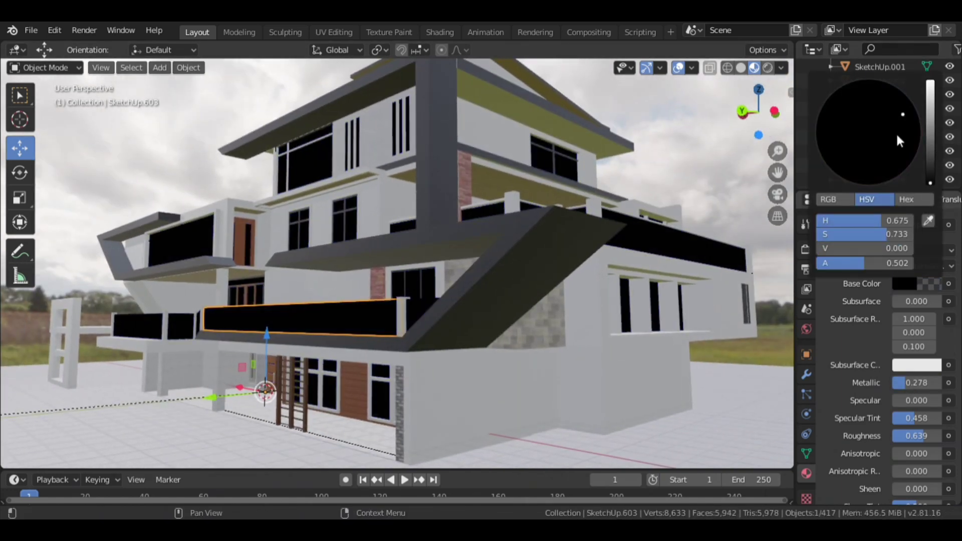
{"action": "mouse_move", "coordinate": [916, 383]}
{"action": "left_mouse_down"}
{"action": "mouse_move", "coordinate": [899, 382]}
{"action": "mouse_move", "coordinate": [942, 400]}
{"action": "mouse_move", "coordinate": [927, 418]}
{"action": "left_mouse_up"}
Step: Make the glass dark blue with Roughness 0 and Specular 0
{"action": "left_click", "coordinate": [904, 283]}
{"action": "left_click", "coordinate": [930, 141]}
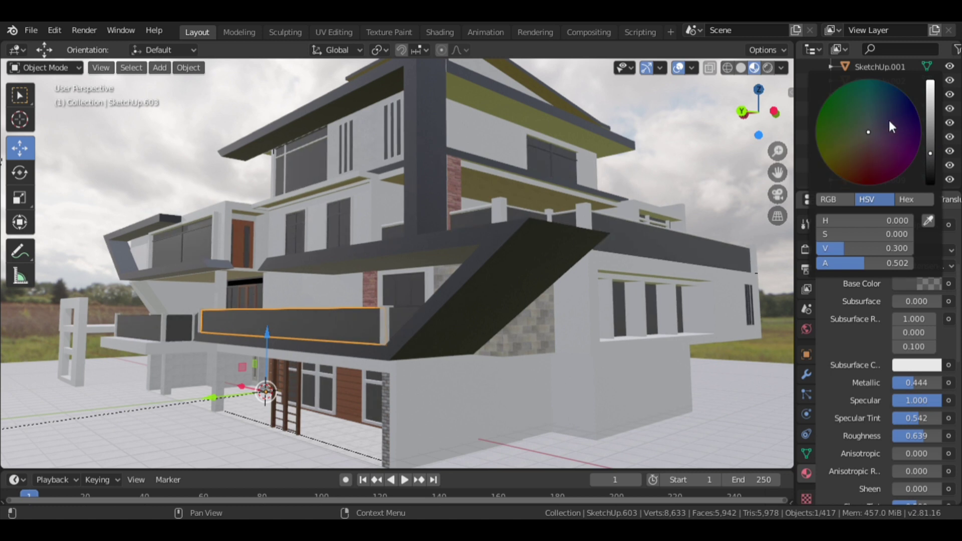
{"action": "left_click", "coordinate": [888, 121]}
{"action": "left_click_drag", "start_coordinate": [908, 437], "coordinate": [852, 436]}
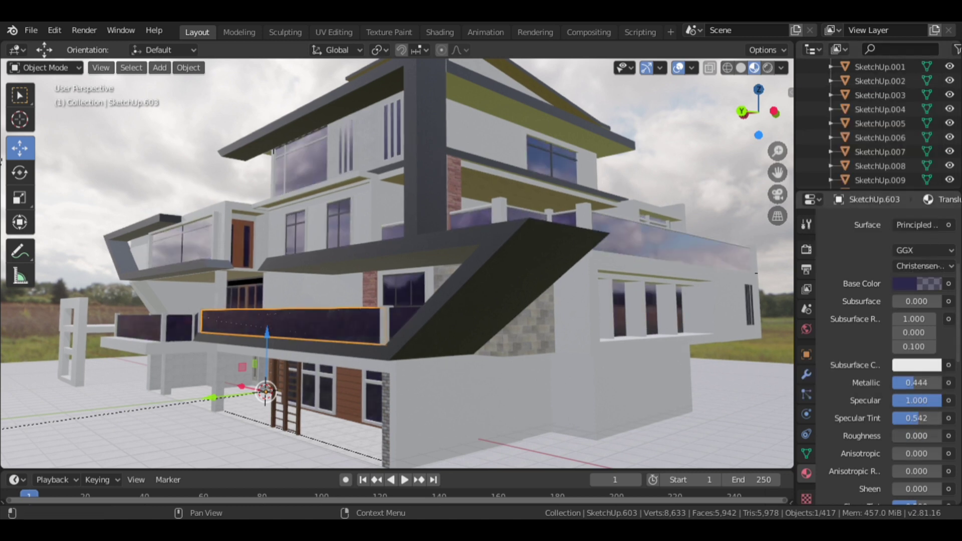
{"action": "left_click_drag", "start_coordinate": [916, 436], "coordinate": [921, 436]}
{"action": "left_click_drag", "start_coordinate": [916, 401], "coordinate": [851, 400]}
{"action": "left_click", "coordinate": [917, 283]}
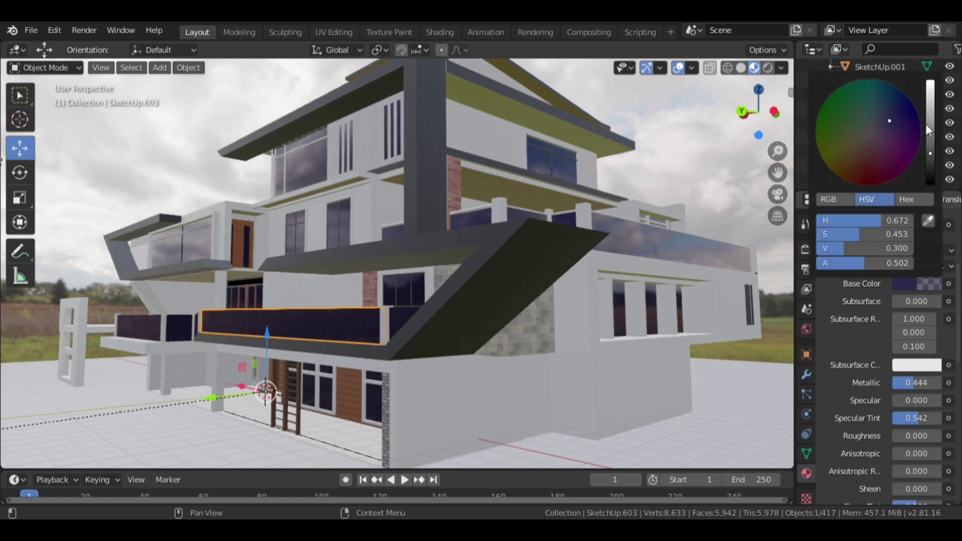
{"action": "left_click_drag", "start_coordinate": [902, 113], "coordinate": [924, 121]}
Step: Inspect the glass from around the house while fine-tuning its roughness
{"action": "left_click_drag", "start_coordinate": [753, 101], "coordinate": [771, 105]}
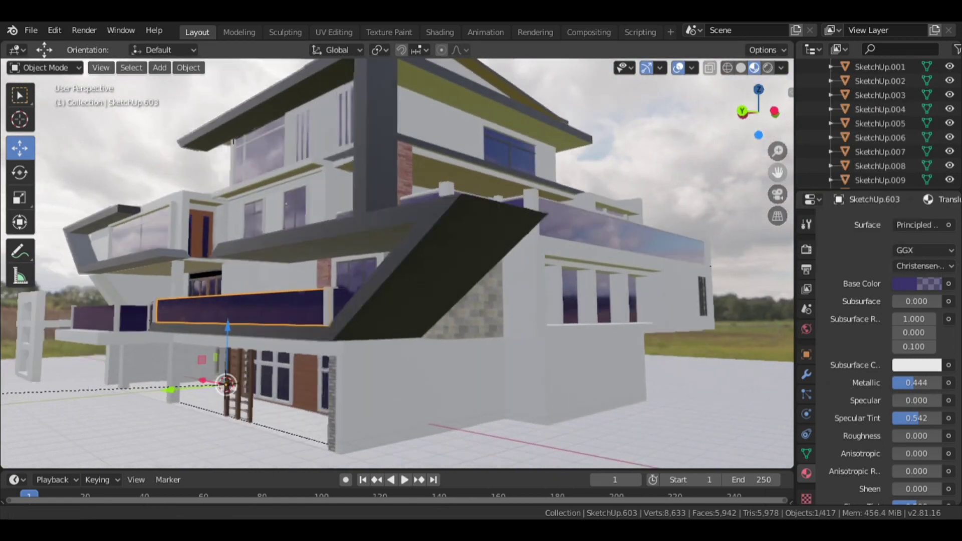
{"action": "left_click_drag", "start_coordinate": [777, 172], "coordinate": [826, 173]}
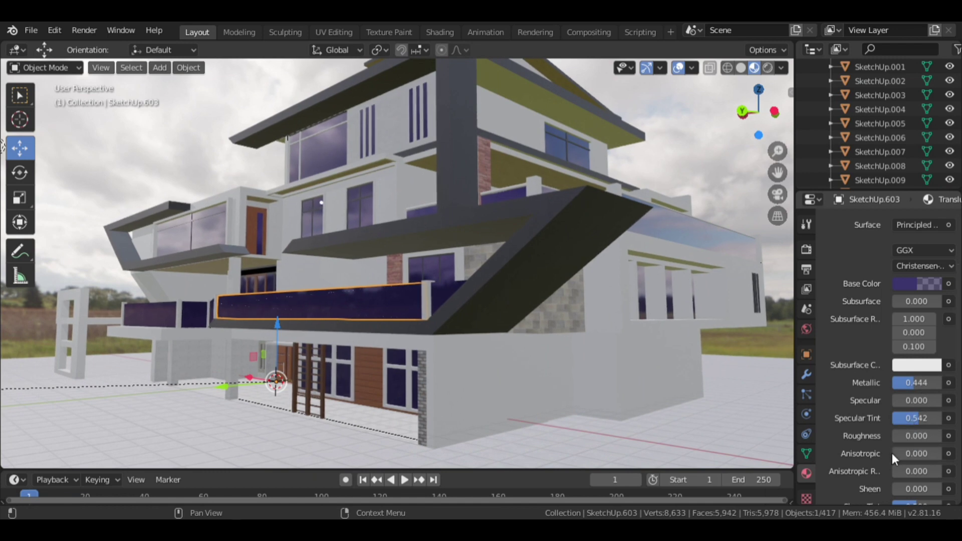
{"action": "left_click_drag", "start_coordinate": [897, 435], "coordinate": [901, 436]}
{"action": "left_click_drag", "start_coordinate": [757, 111], "coordinate": [774, 115]}
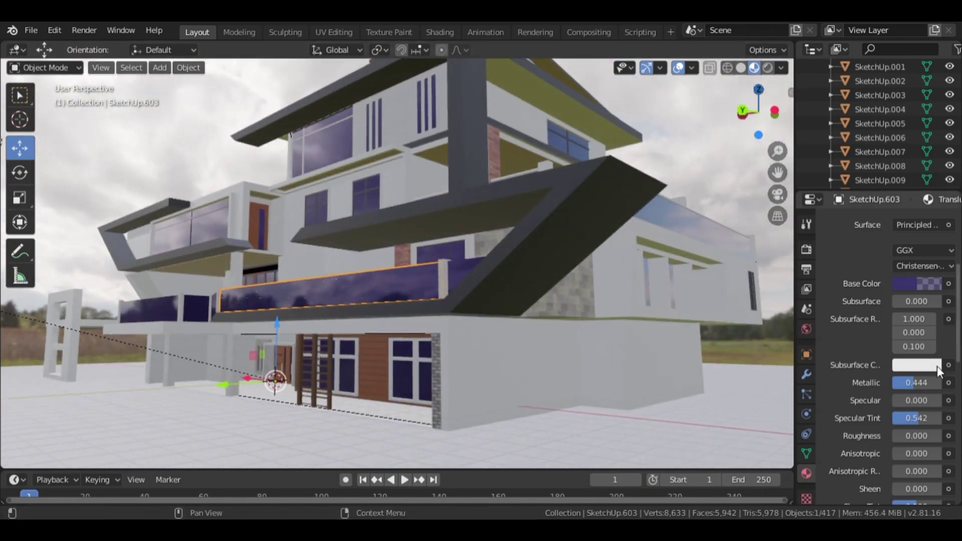
Step: Toggle the Wireframe modifier's Replace Original option on and back off
{"action": "left_click", "coordinate": [807, 373]}
{"action": "left_click", "coordinate": [898, 345]}
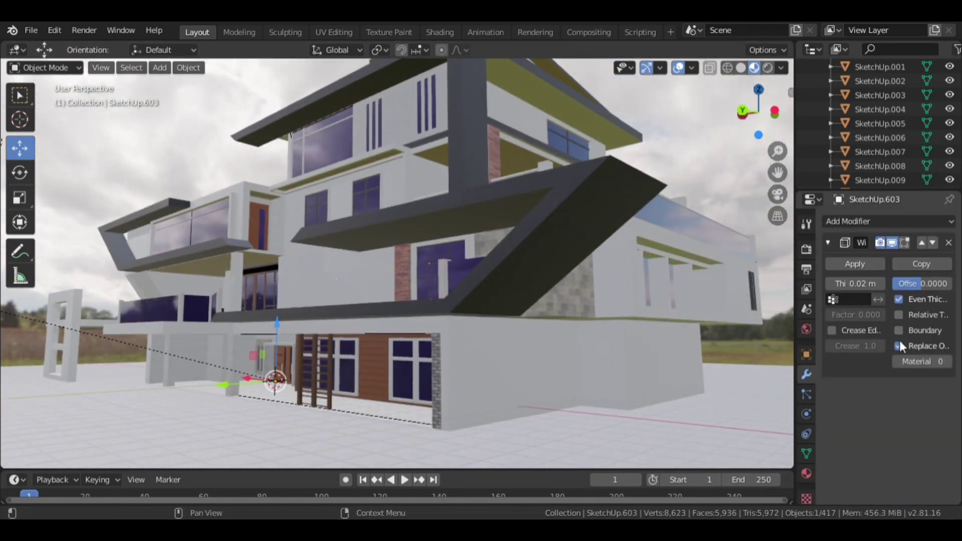
{"action": "mouse_move", "coordinate": [757, 112]}
{"action": "left_mouse_down"}
{"action": "mouse_move", "coordinate": [769, 111]}
{"action": "mouse_move", "coordinate": [759, 115]}
{"action": "mouse_move", "coordinate": [778, 155]}
{"action": "mouse_move", "coordinate": [608, 177]}
{"action": "left_mouse_up"}
{"action": "left_click", "coordinate": [898, 345]}
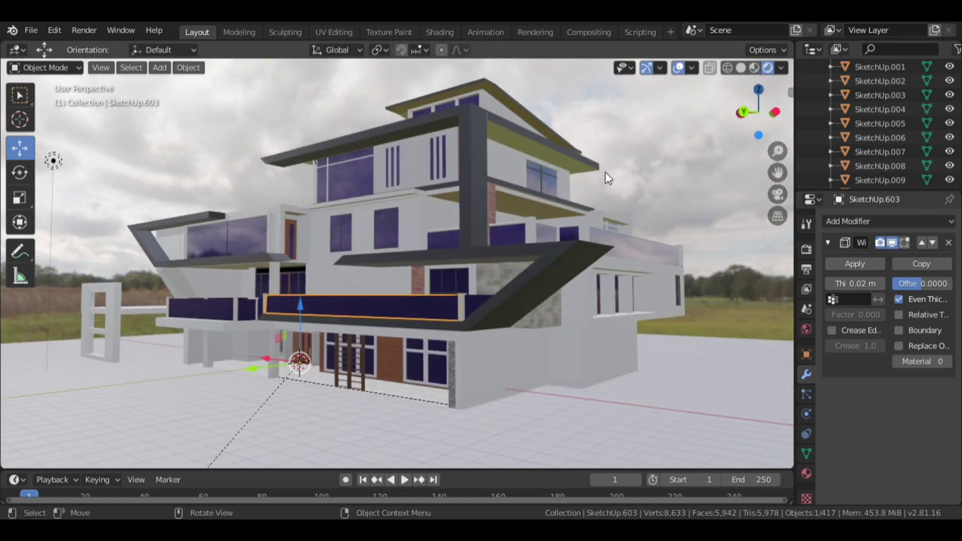
Step: Test-move the whole model, then toggle the camera view on and off
{"action": "key", "text": "a"}
{"action": "key", "text": "g"}
{"action": "left_click", "coordinate": [784, 203]}
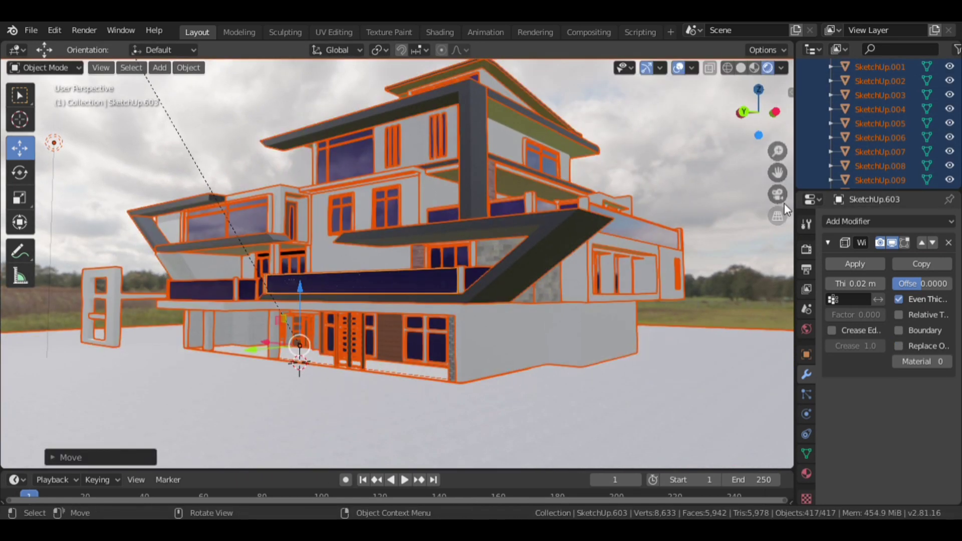
{"action": "key", "text": "alt+a"}
{"action": "middle_click_drag", "start_coordinate": [783, 204], "coordinate": [584, 245]}
{"action": "left_click", "coordinate": [778, 194]}
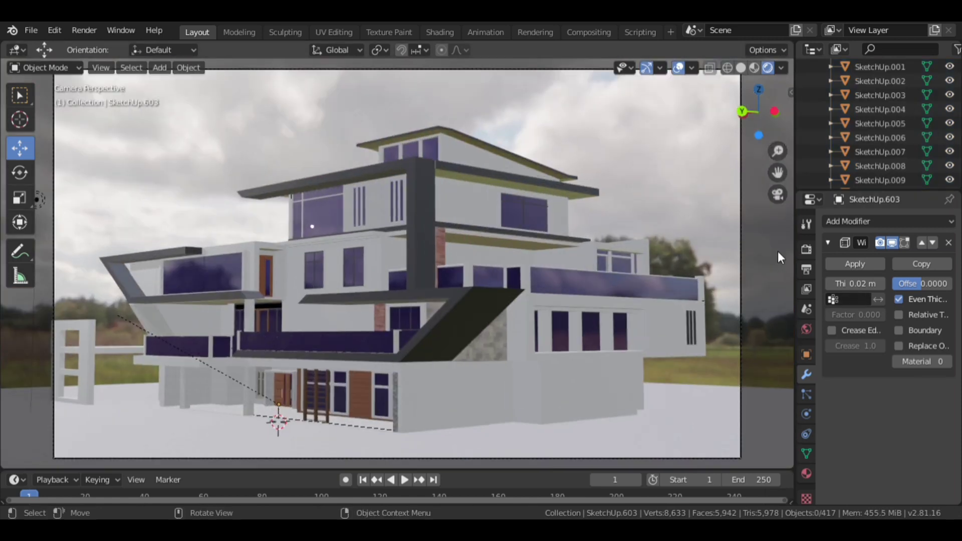
{"action": "left_click", "coordinate": [777, 194]}
Step: Lighten the glass Base Color to a paler lavender blue
{"action": "left_click", "coordinate": [806, 473]}
{"action": "left_click", "coordinate": [919, 288]}
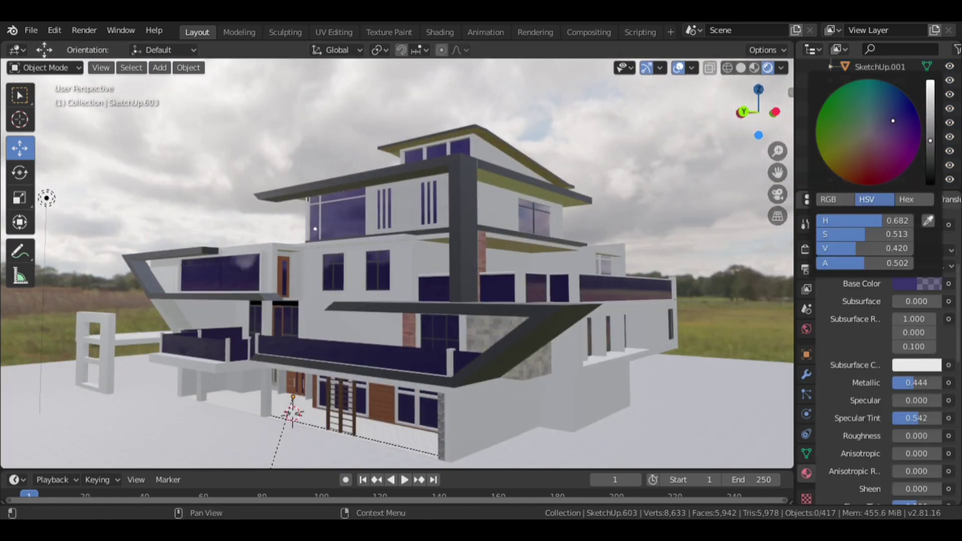
{"action": "left_click_drag", "start_coordinate": [930, 135], "coordinate": [931, 135]}
{"action": "left_click", "coordinate": [882, 124]}
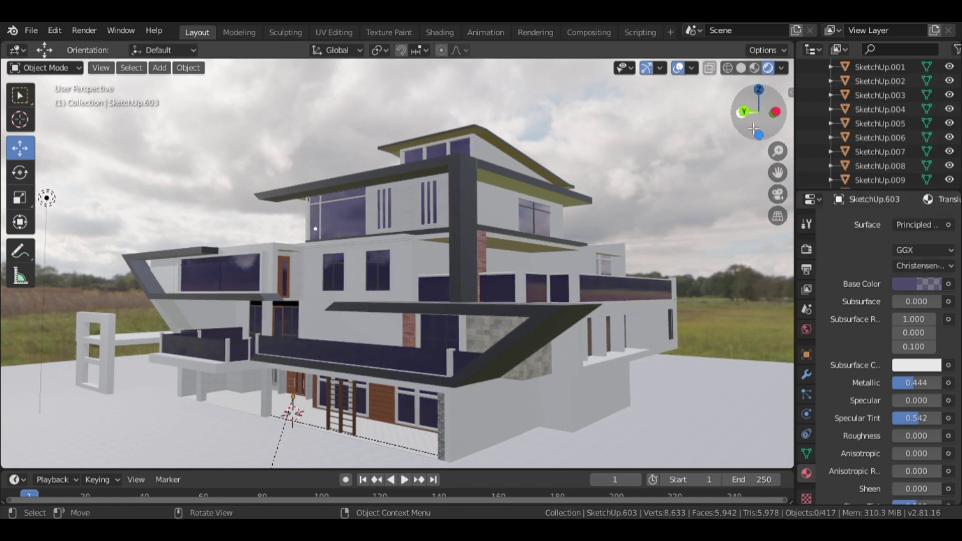
{"action": "scroll", "coordinate": [602, 213], "scroll_direction": "up", "scroll_amount": 1}
{"action": "scroll", "coordinate": [602, 213], "scroll_direction": "up", "scroll_amount": 1}
{"action": "scroll", "coordinate": [602, 212], "scroll_direction": "up", "scroll_amount": 1}
{"action": "left_click_drag", "start_coordinate": [772, 116], "coordinate": [771, 116]}
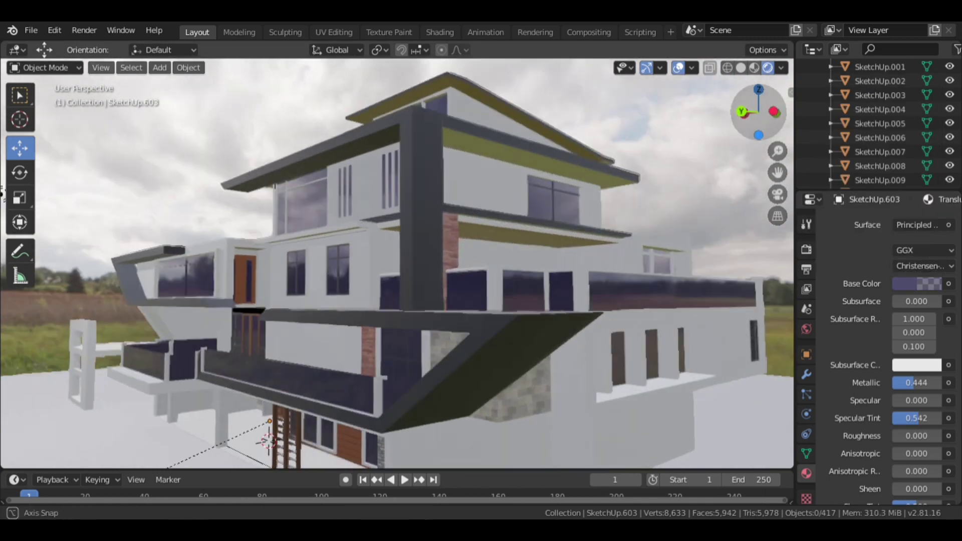
Step: Look through the camera, switch to Solid shading and orbit away
{"action": "left_click", "coordinate": [777, 195]}
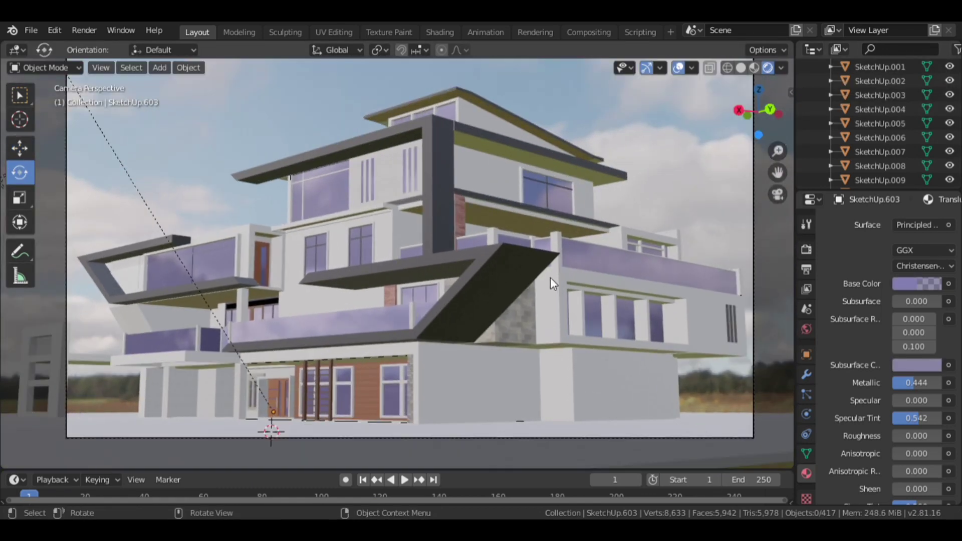
{"action": "left_click", "coordinate": [741, 68]}
{"action": "left_click_drag", "start_coordinate": [758, 111], "coordinate": [761, 113]}
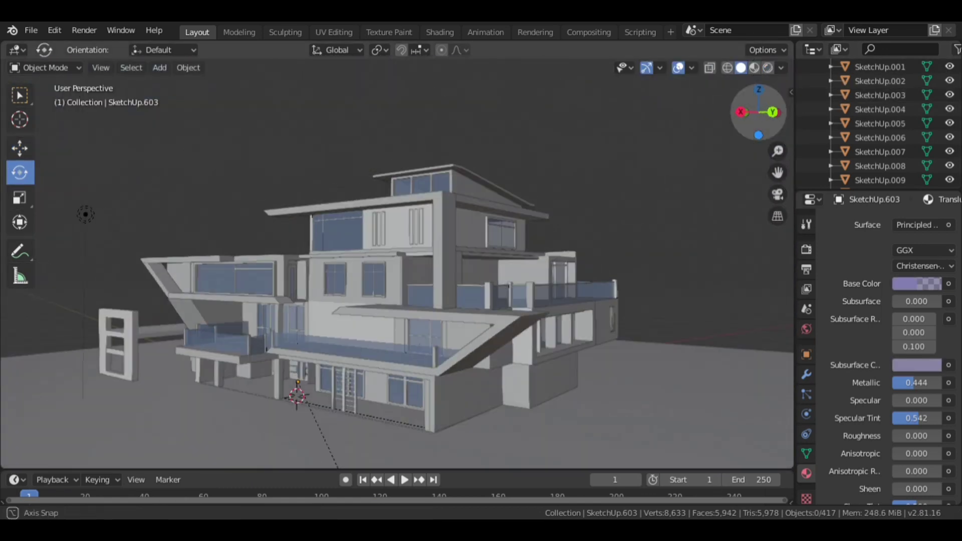
Step: Import the Mercedes car model through File > Import, trying FBX then Wavefront OBJ
{"action": "left_click", "coordinate": [31, 30]}
{"action": "mouse_move", "coordinate": [52, 221]}
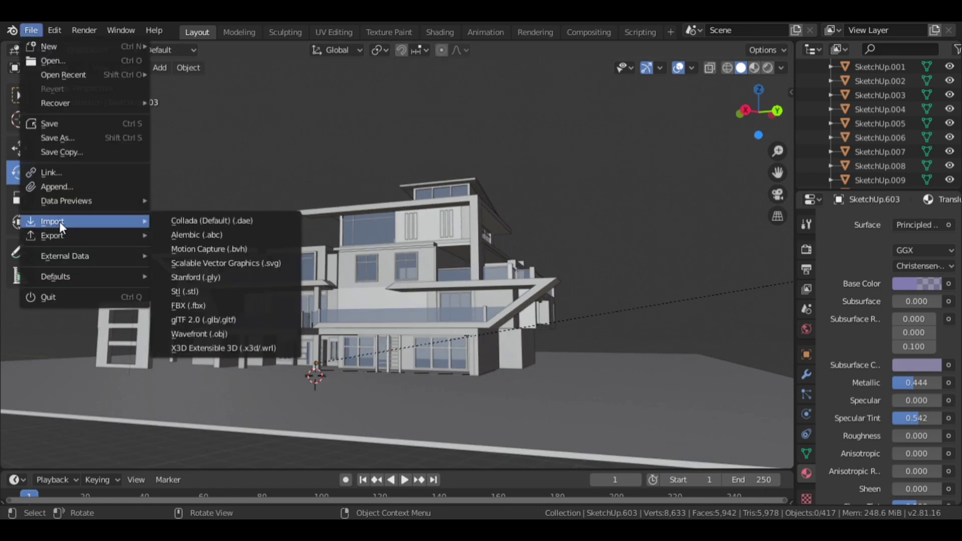
{"action": "left_click", "coordinate": [203, 305]}
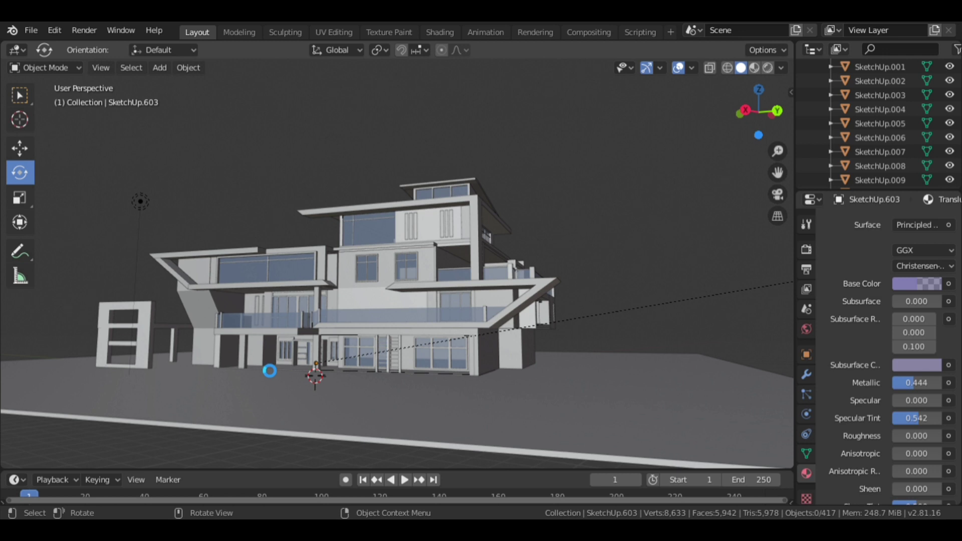
{"action": "left_click", "coordinate": [31, 30]}
{"action": "mouse_move", "coordinate": [53, 221]}
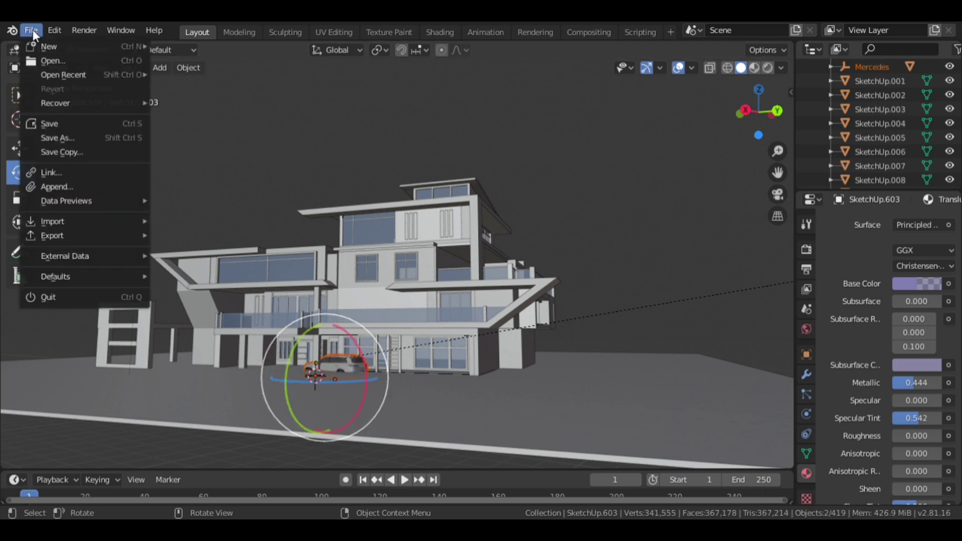
{"action": "left_click", "coordinate": [218, 333]}
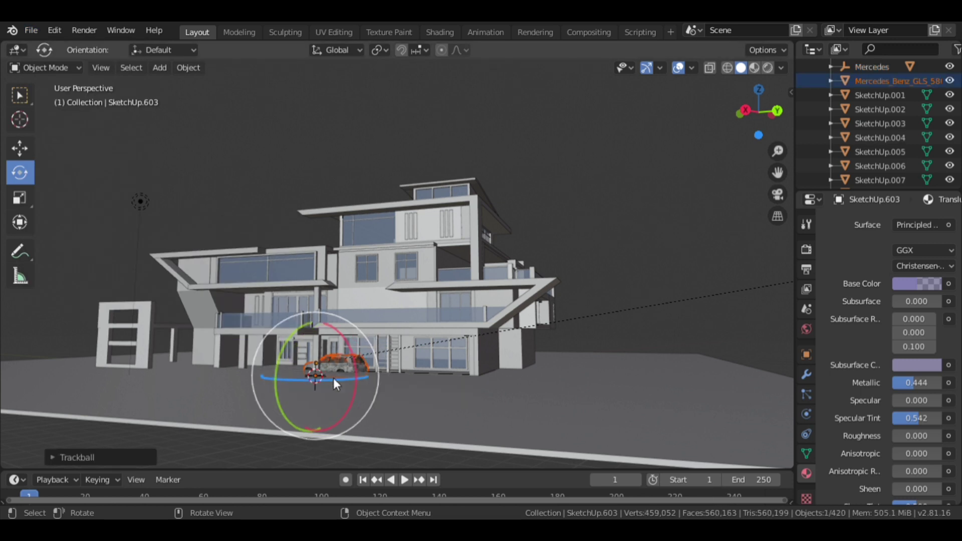
Step: Confirm the car import and move the Mercedes object toward the driveway
{"action": "left_click", "coordinate": [778, 194]}
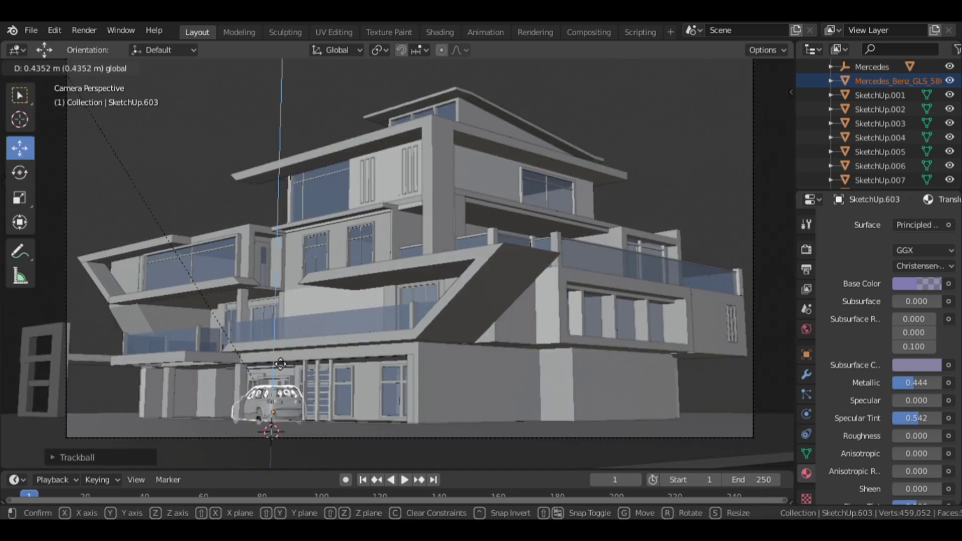
{"action": "left_click_drag", "start_coordinate": [218, 428], "coordinate": [150, 424]}
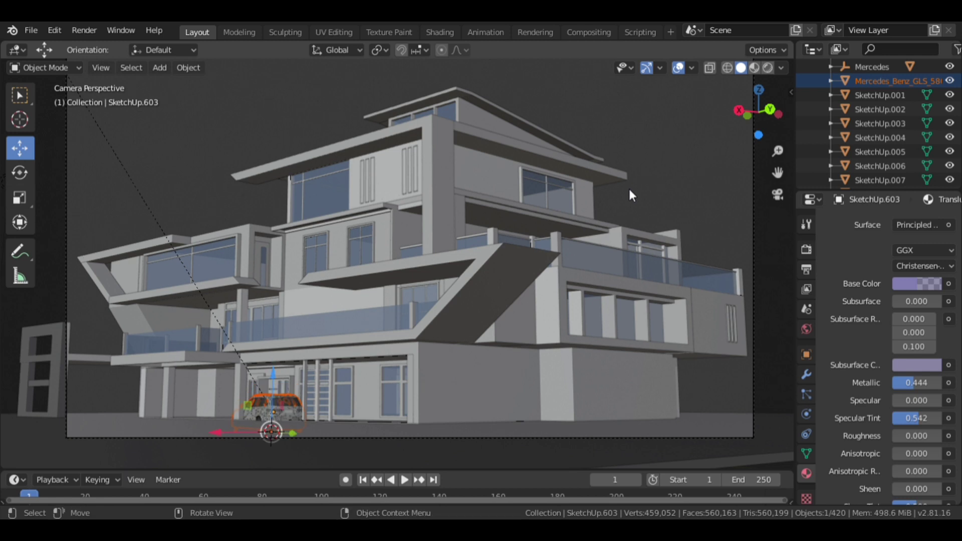
{"action": "mouse_move", "coordinate": [956, 70]}
{"action": "left_mouse_down"}
{"action": "mouse_move", "coordinate": [955, 186]}
{"action": "mouse_move", "coordinate": [957, 75]}
{"action": "left_mouse_up"}
{"action": "scroll", "coordinate": [891, 152], "scroll_direction": "up", "scroll_amount": 10}
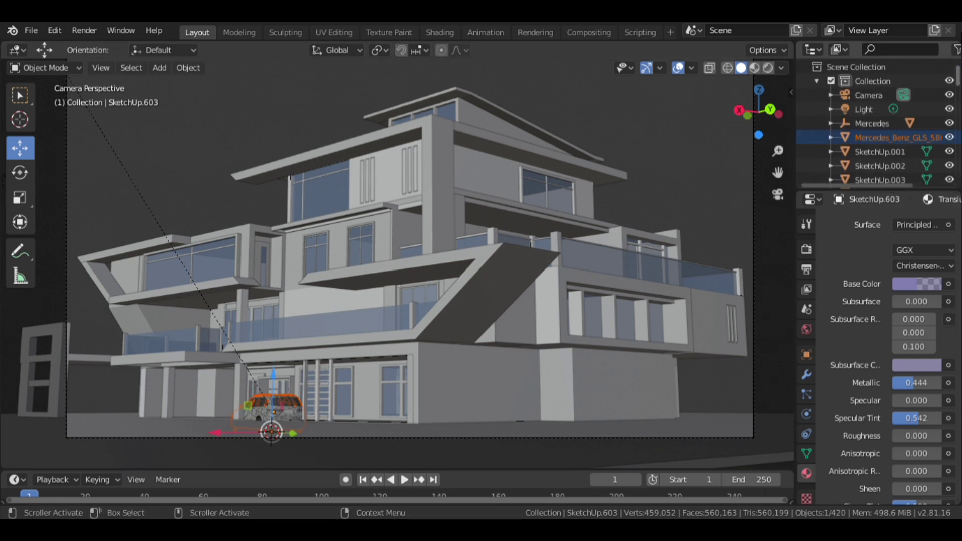
{"action": "left_click", "coordinate": [871, 128]}
{"action": "key", "text": "g"}
{"action": "left_click", "coordinate": [193, 438]}
Step: Raise the car to ground level from a side view and shift it sideways
{"action": "middle_click_drag", "start_coordinate": [193, 438], "coordinate": [340, 327]}
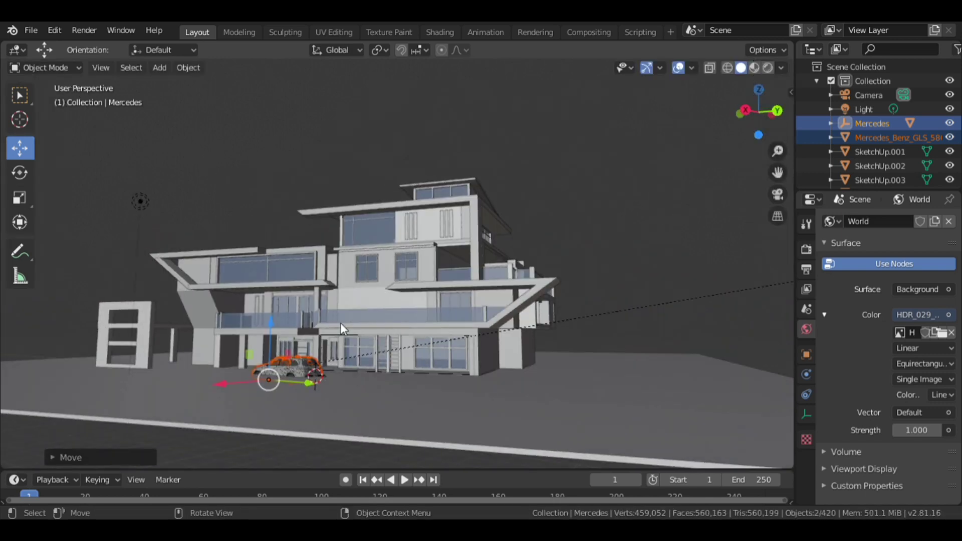
{"action": "left_click", "coordinate": [745, 109]}
{"action": "scroll", "coordinate": [482, 428], "scroll_direction": "up", "scroll_amount": 3}
{"action": "scroll", "coordinate": [482, 428], "scroll_direction": "up", "scroll_amount": 3}
{"action": "scroll", "coordinate": [482, 429], "scroll_direction": "up", "scroll_amount": 2}
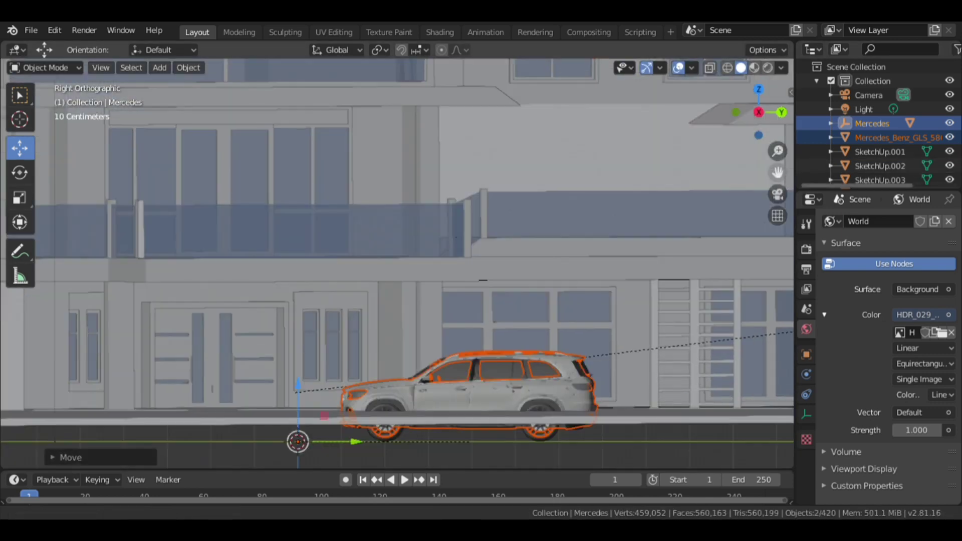
{"action": "key", "text": "g"}
{"action": "key", "text": "Return"}
{"action": "left_click", "coordinate": [747, 68]}
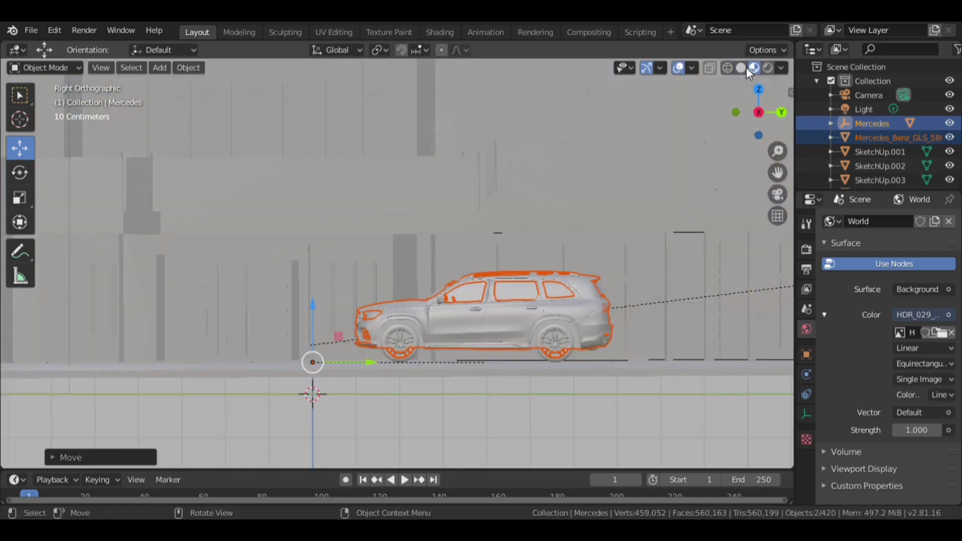
{"action": "left_click", "coordinate": [741, 68]}
{"action": "key", "text": "g"}
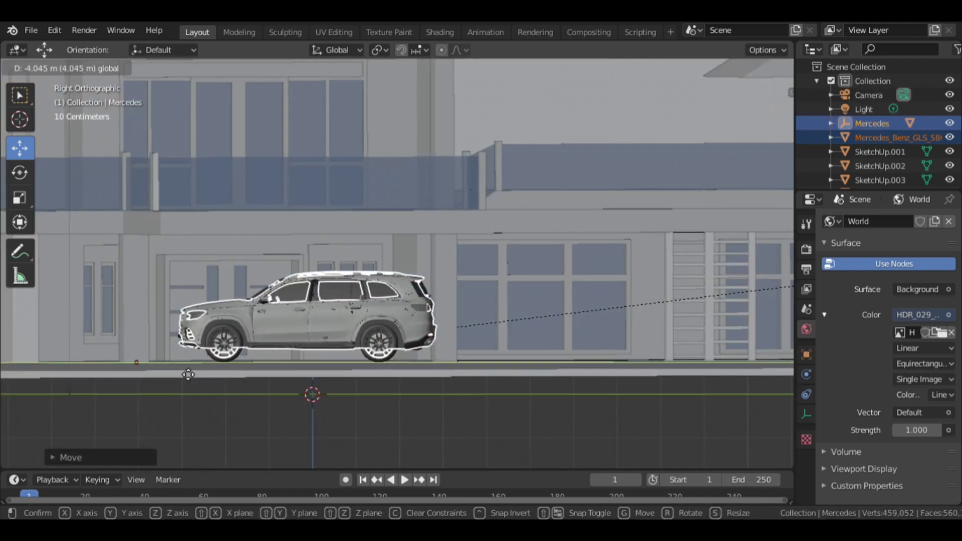
{"action": "left_click", "coordinate": [676, 237]}
{"action": "key", "text": "KP_0"}
Step: Rotate the car about -69 degrees in top view and move it into the driveway
{"action": "left_click", "coordinate": [24, 179]}
{"action": "left_click_drag", "start_coordinate": [180, 417], "coordinate": [175, 417]}
{"action": "key", "text": "KP_7"}
{"action": "scroll", "coordinate": [696, 347], "scroll_direction": "down", "scroll_amount": 5}
{"action": "left_click_drag", "start_coordinate": [594, 341], "coordinate": [601, 353]}
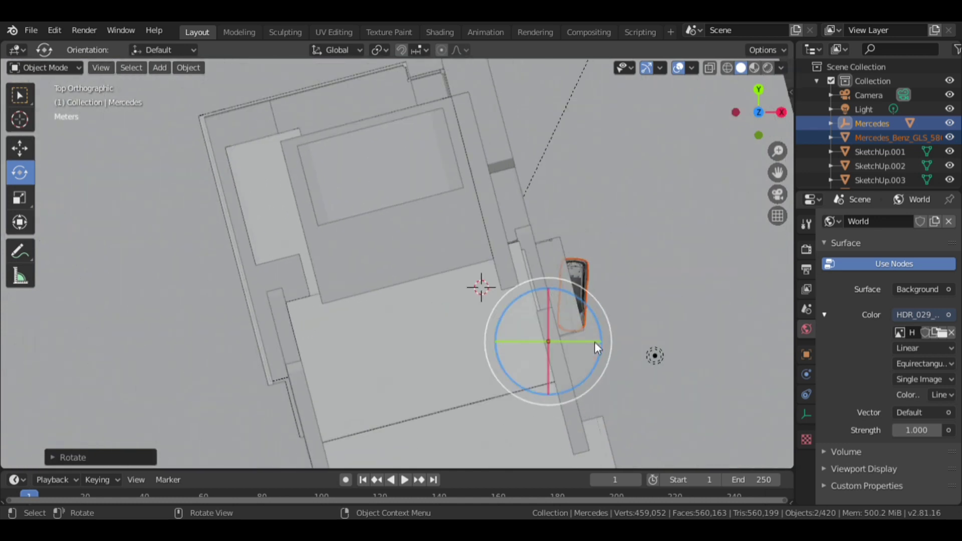
{"action": "left_click_drag", "start_coordinate": [602, 393], "coordinate": [602, 393]}
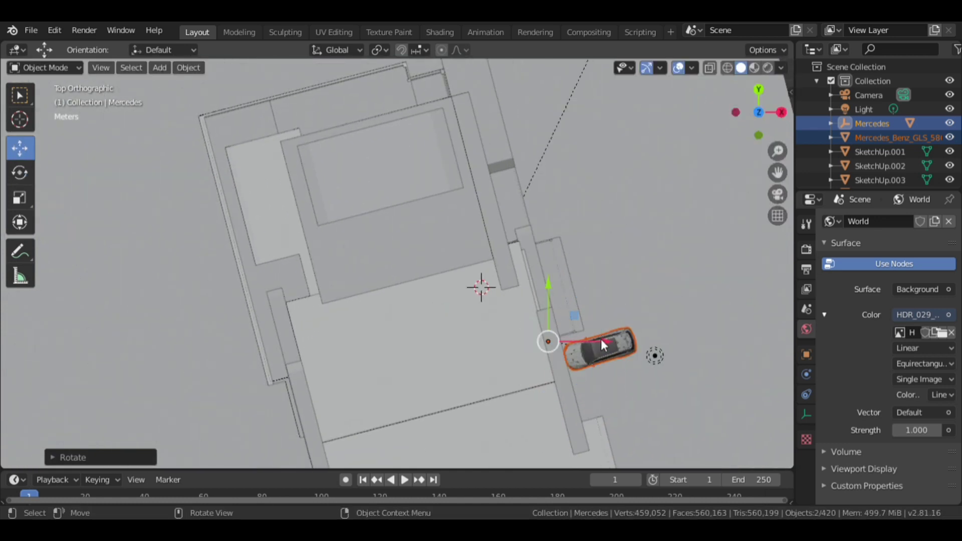
{"action": "mouse_move", "coordinate": [600, 338]}
{"action": "left_mouse_down"}
{"action": "mouse_move", "coordinate": [46, 425]}
{"action": "mouse_move", "coordinate": [150, 424]}
{"action": "left_mouse_up"}
{"action": "key", "text": "KP_0"}
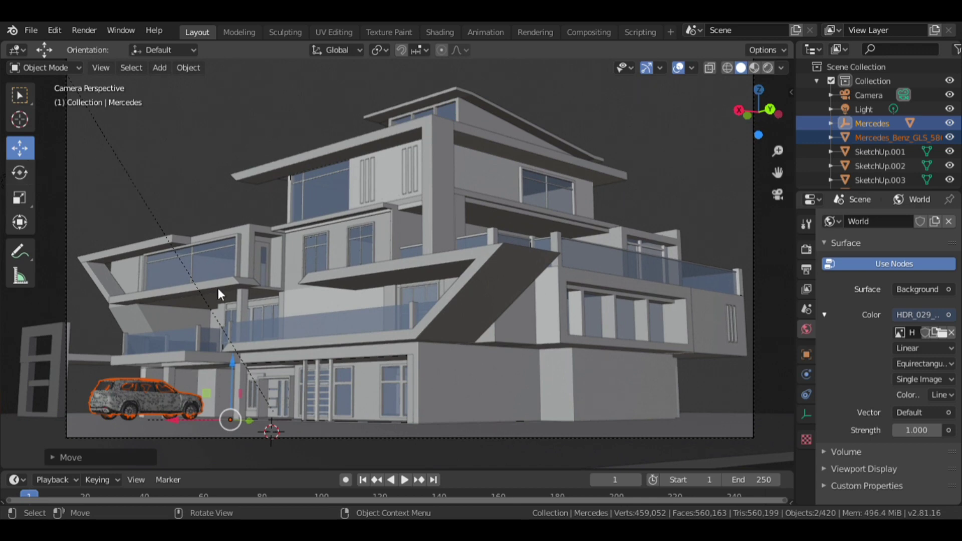
Step: Scale the car down and check it in Back Orthographic view
{"action": "key", "text": "s"}
{"action": "left_click", "coordinate": [638, 139]}
{"action": "middle_click_drag", "start_coordinate": [638, 139], "coordinate": [576, 201]}
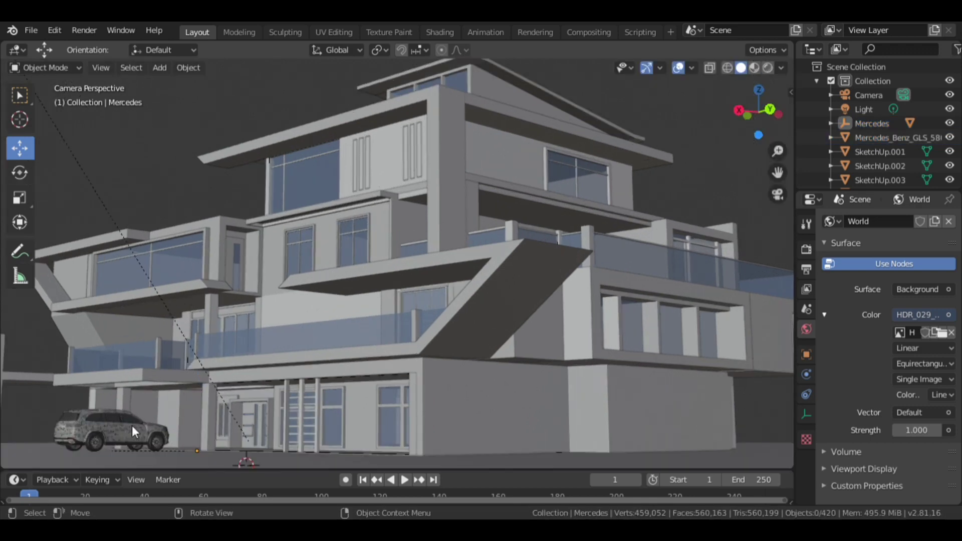
{"action": "scroll", "coordinate": [576, 200], "scroll_direction": "down", "scroll_amount": 5}
{"action": "scroll", "coordinate": [516, 373], "scroll_direction": "up", "scroll_amount": 8}
{"action": "key", "text": "ctrl+KP_1"}
{"action": "scroll", "coordinate": [516, 373], "scroll_direction": "up", "scroll_amount": 6}
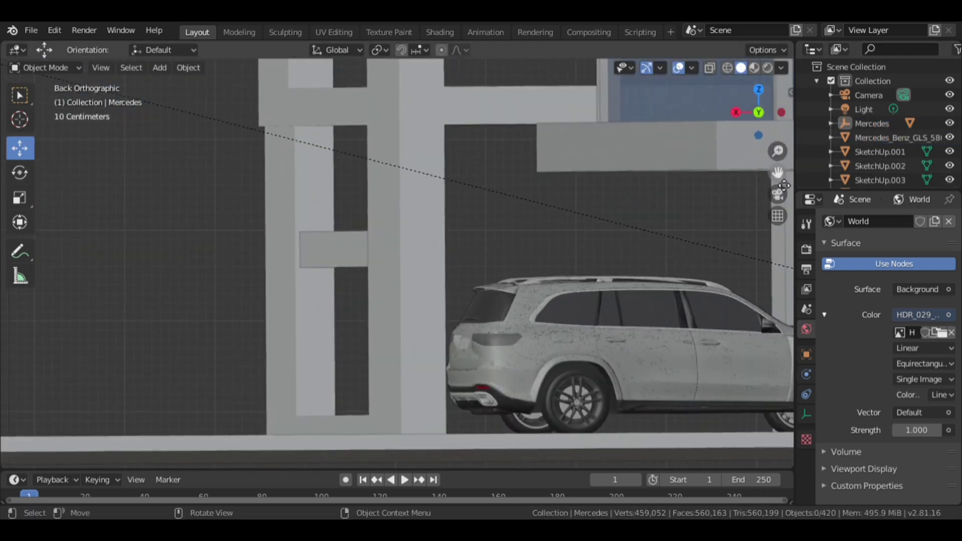
{"action": "middle_click_drag", "start_coordinate": [516, 373], "coordinate": [280, 374], "text": "shift"}
Step: Return to the camera view and show the scene in Rendered shading
{"action": "left_click", "coordinate": [727, 67]}
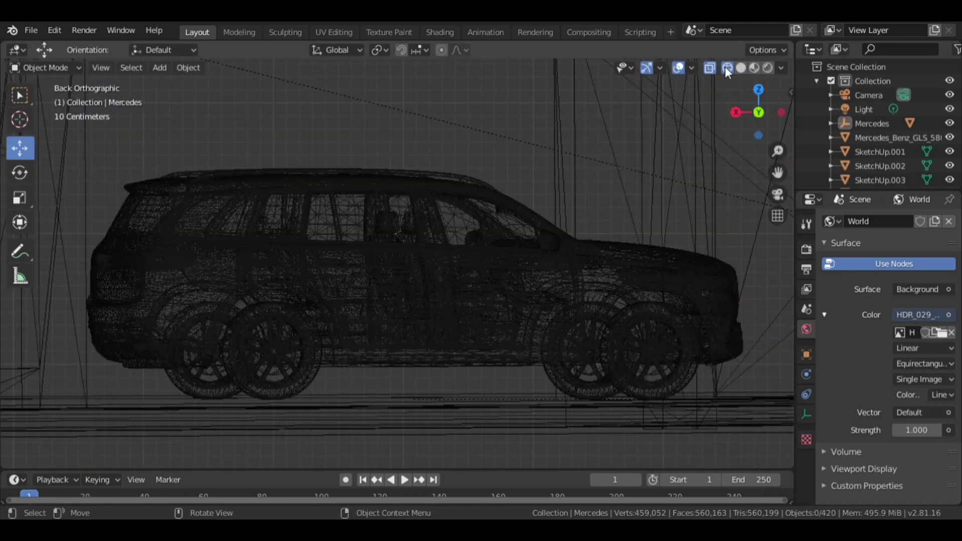
{"action": "left_click", "coordinate": [741, 68]}
{"action": "left_click", "coordinate": [776, 195]}
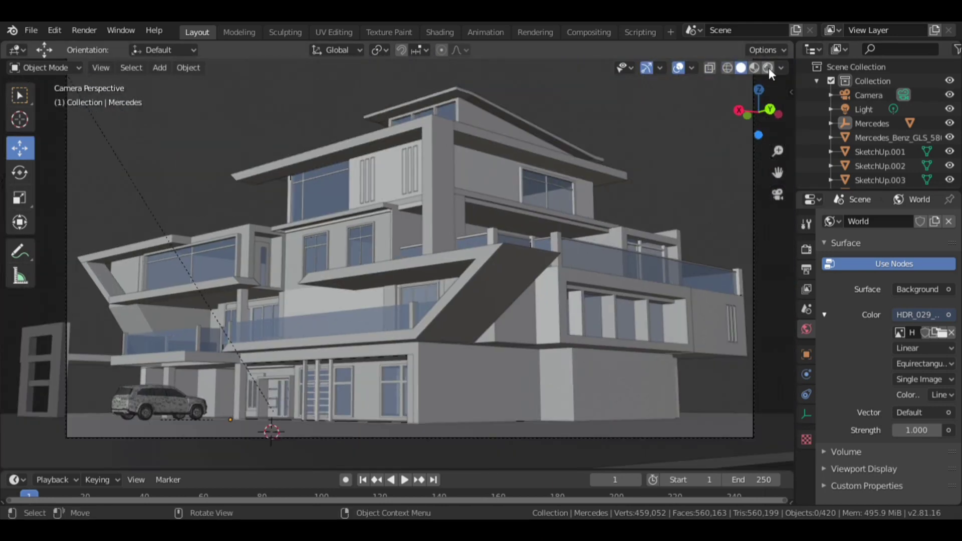
{"action": "left_click", "coordinate": [767, 68]}
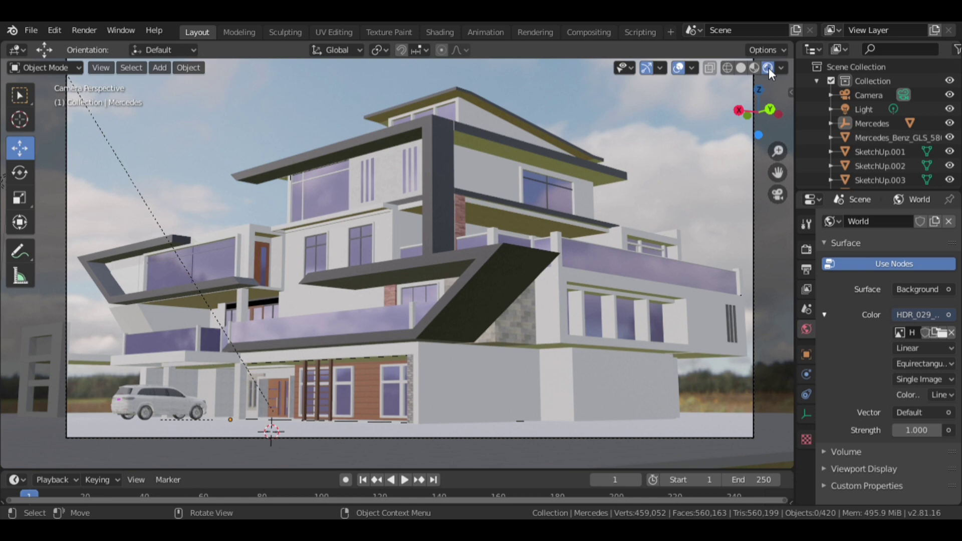
{"action": "left_click", "coordinate": [173, 402]}
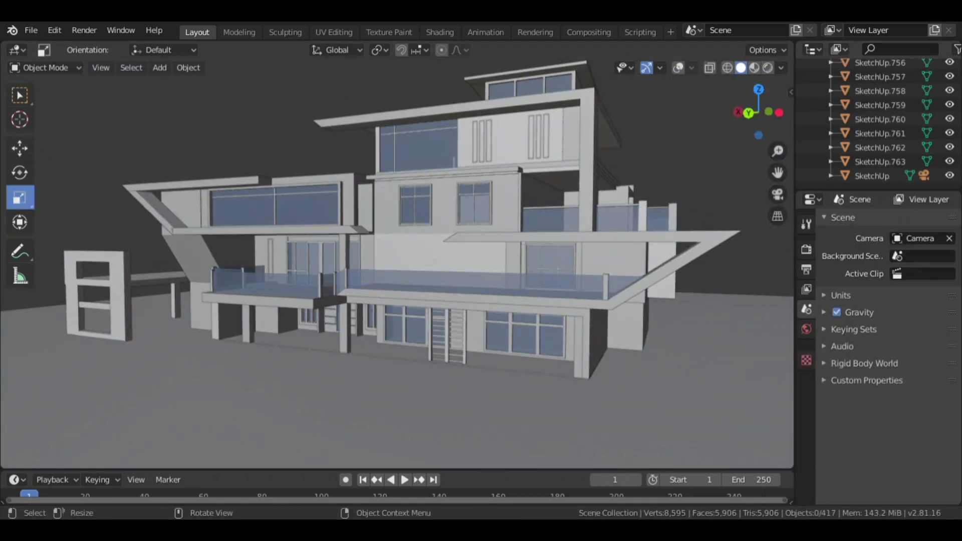
{"action": "left_click", "coordinate": [31, 30]}
{"action": "mouse_move", "coordinate": [53, 221]}
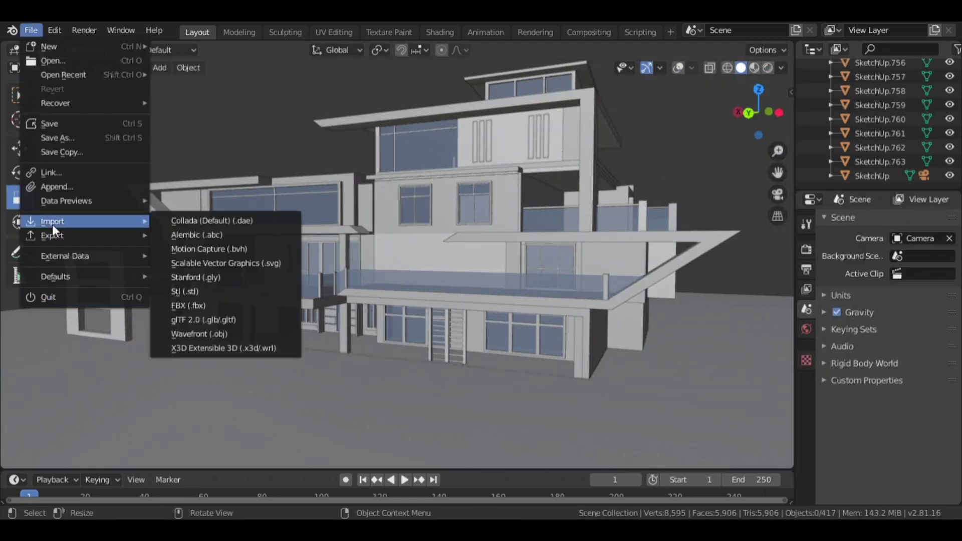
Step: Re-import the Mercedes car model via File > Import in its file format
{"action": "left_click", "coordinate": [223, 332]}
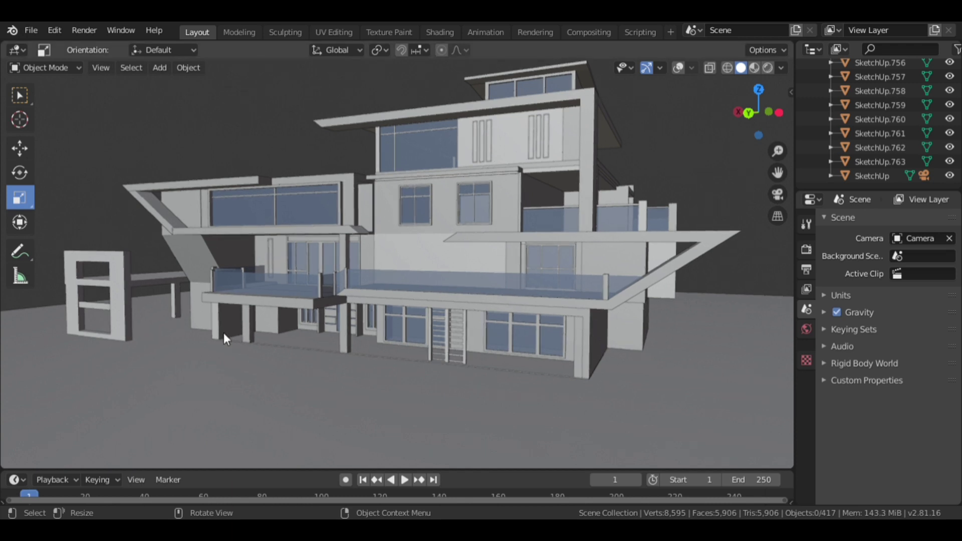
{"action": "left_click", "coordinate": [31, 30]}
{"action": "mouse_move", "coordinate": [52, 221]}
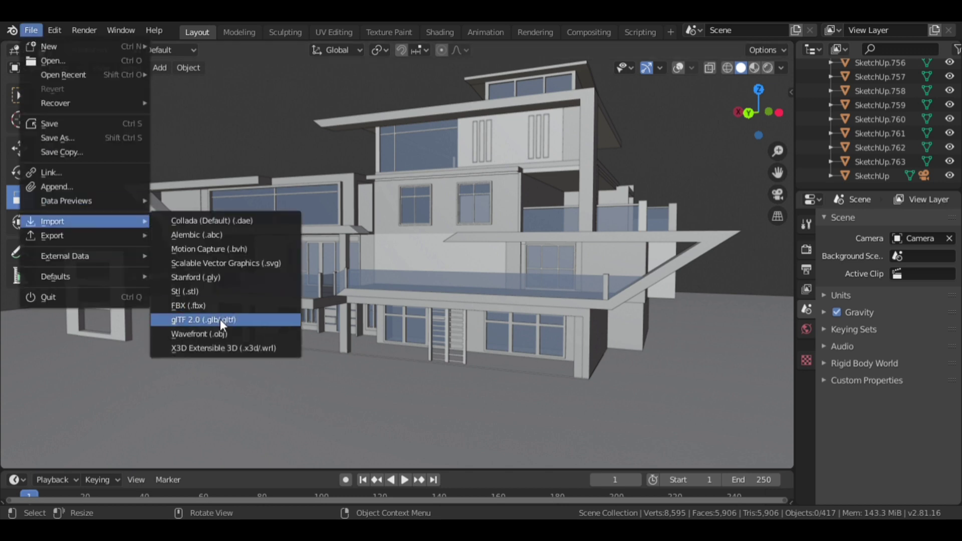
{"action": "left_click", "coordinate": [223, 328]}
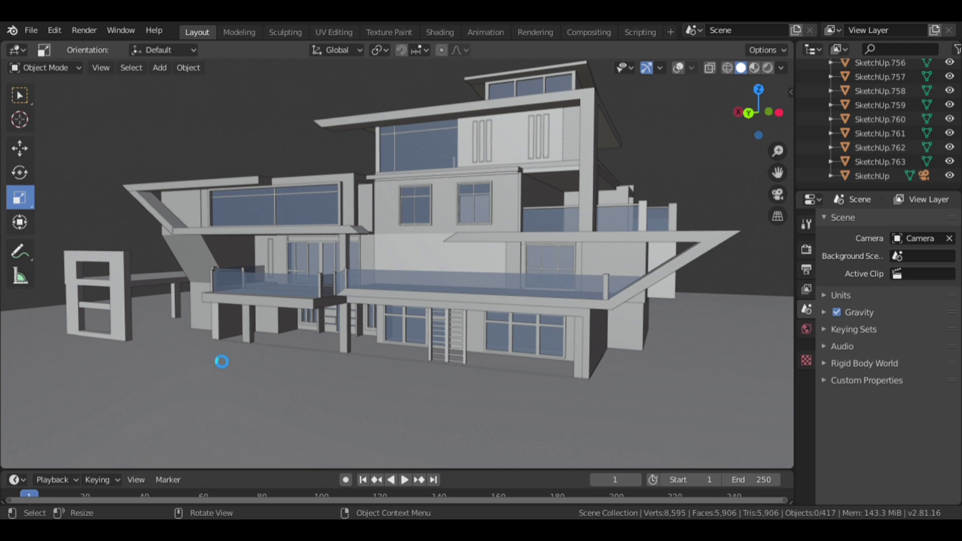
{"action": "left_click", "coordinate": [31, 30]}
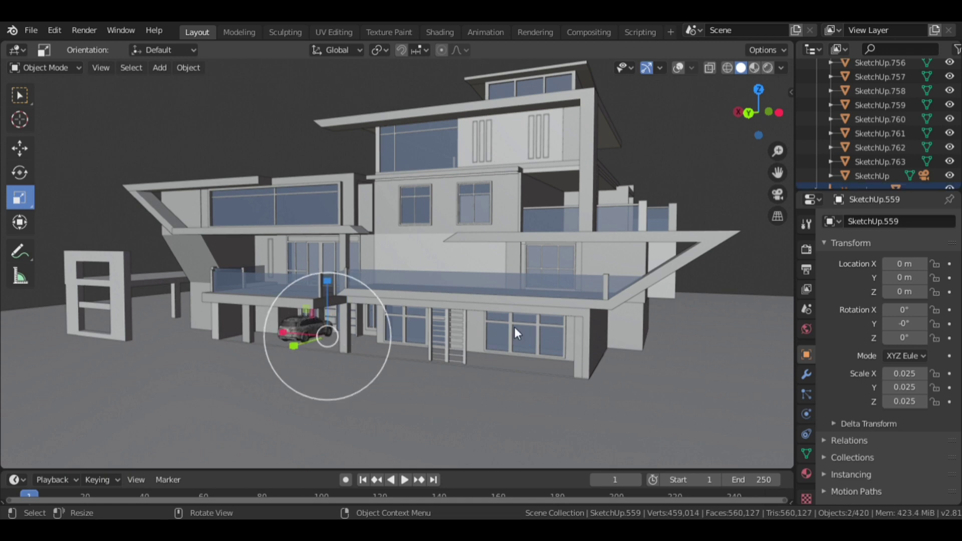
Step: Select the Mercedes and its mesh and slide them along X and Y toward the driveway
{"action": "scroll", "coordinate": [282, 344], "scroll_direction": "up", "scroll_amount": 5}
{"action": "scroll", "coordinate": [426, 292], "scroll_direction": "up", "scroll_amount": 3}
{"action": "left_click", "coordinate": [427, 299]}
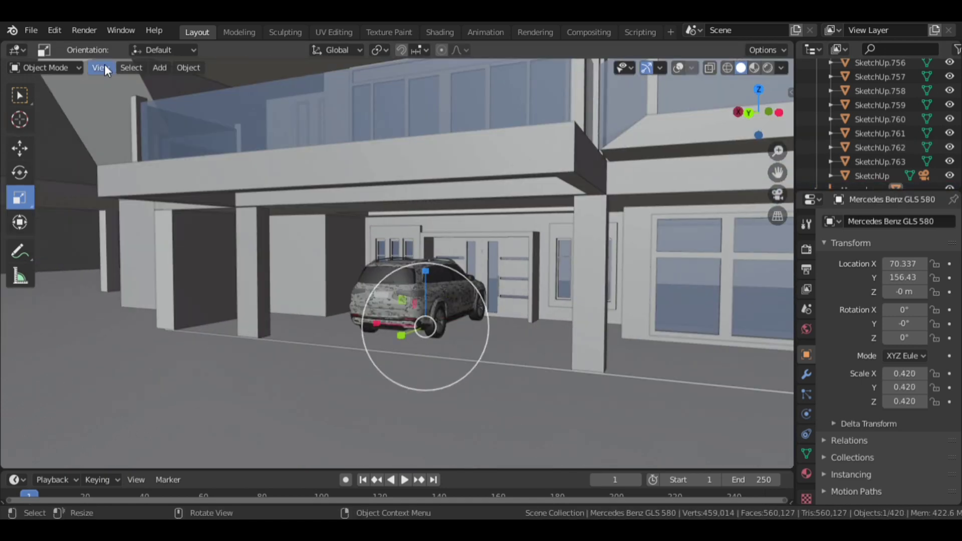
{"action": "scroll", "coordinate": [948, 166], "scroll_direction": "down", "scroll_amount": 2}
{"action": "left_click", "coordinate": [863, 163]}
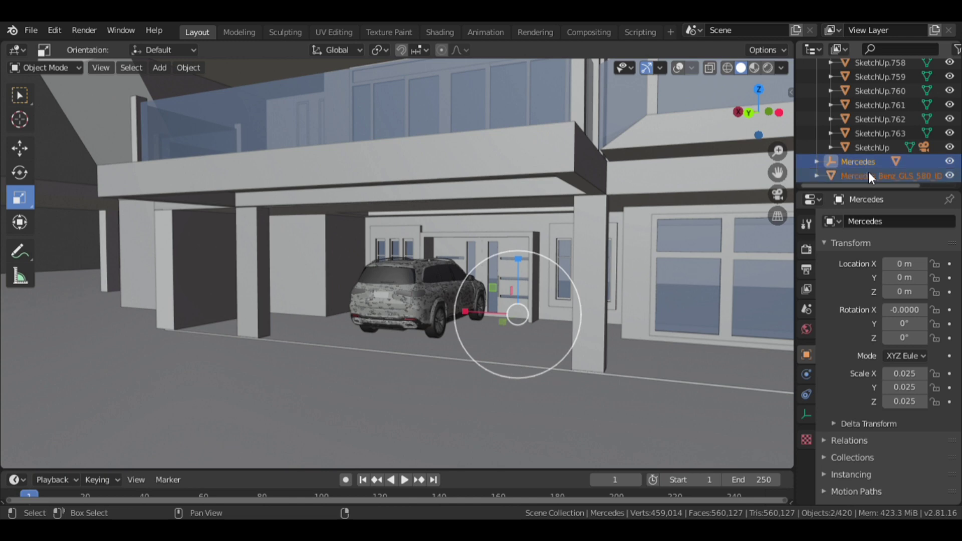
{"action": "left_click", "coordinate": [19, 148]}
{"action": "key", "text": "KP_Decimal"}
{"action": "left_click_drag", "start_coordinate": [513, 313], "coordinate": [661, 333]}
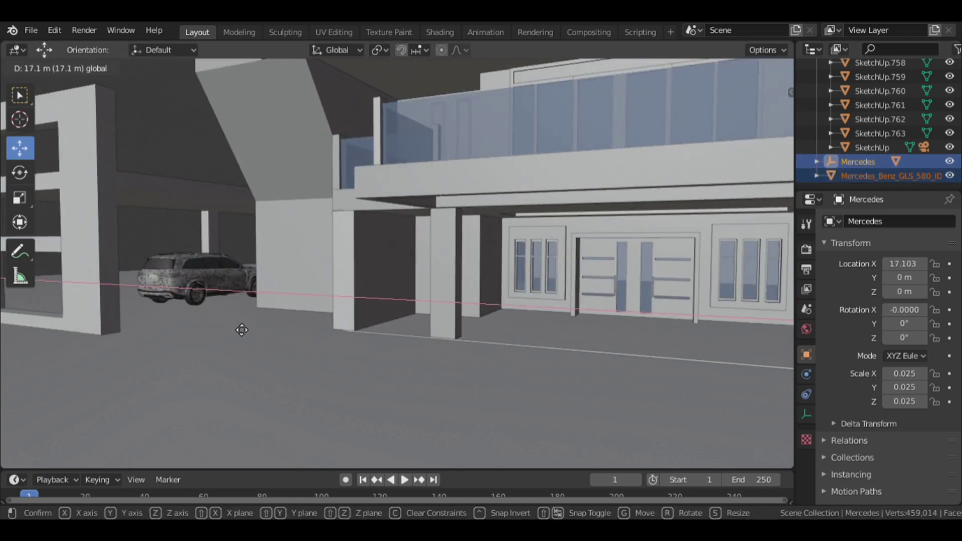
{"action": "middle_click_drag", "start_coordinate": [789, 159], "coordinate": [530, 320]}
Step: Settle the car onto the ground from a side view
{"action": "left_click_drag", "start_coordinate": [530, 320], "coordinate": [349, 328]}
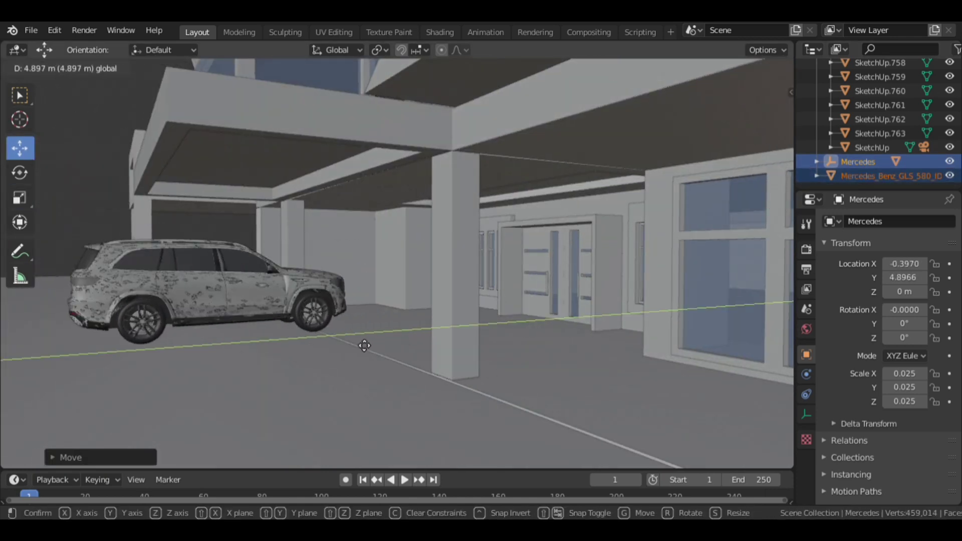
{"action": "key", "text": "ctrl+KP_3"}
{"action": "left_click_drag", "start_coordinate": [282, 244], "coordinate": [284, 258]}
{"action": "key", "text": "KP_Decimal"}
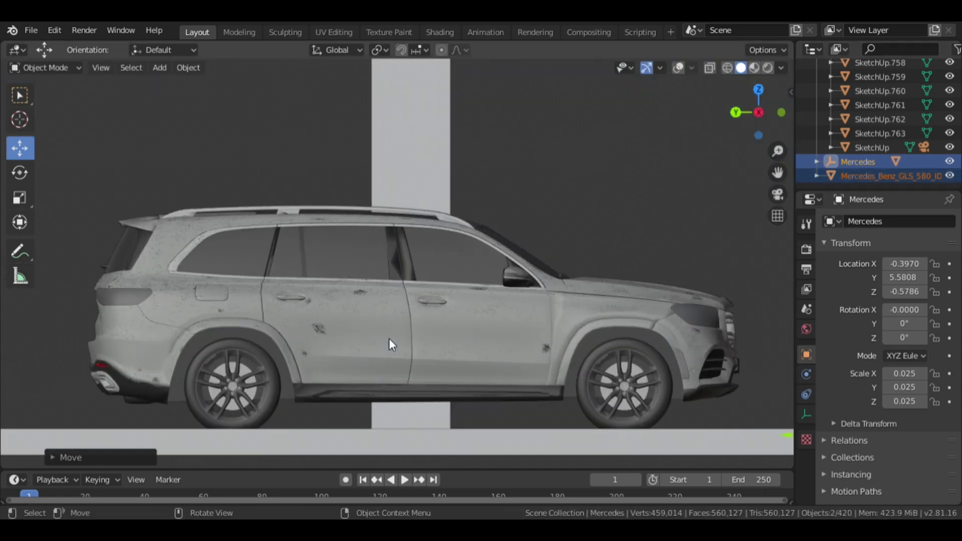
{"action": "scroll", "coordinate": [392, 344], "scroll_direction": "down", "scroll_amount": 4}
{"action": "left_click_drag", "start_coordinate": [708, 382], "coordinate": [655, 360]}
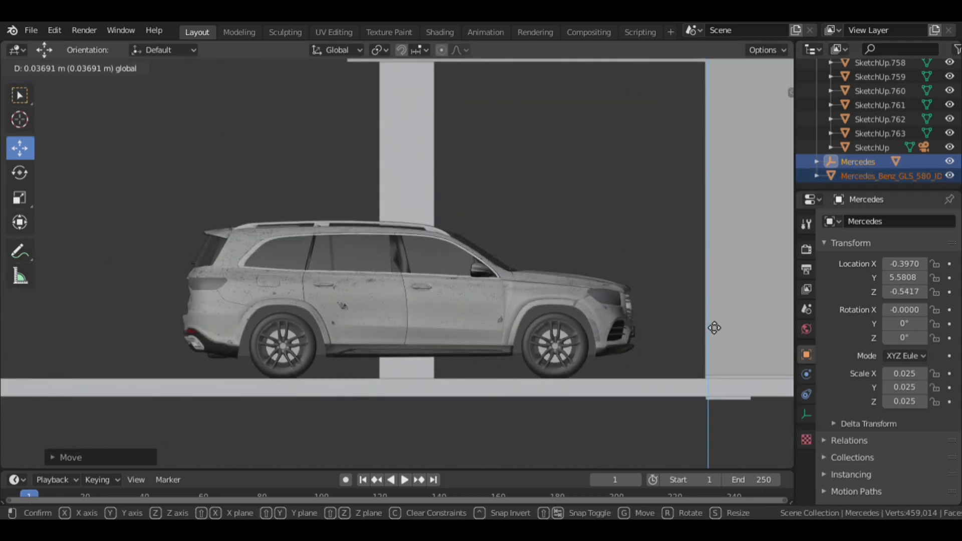
{"action": "mouse_move", "coordinate": [654, 360]}
{"action": "middle_mouse_down"}
{"action": "mouse_move", "coordinate": [596, 198]}
{"action": "mouse_move", "coordinate": [576, 212]}
{"action": "middle_mouse_up"}
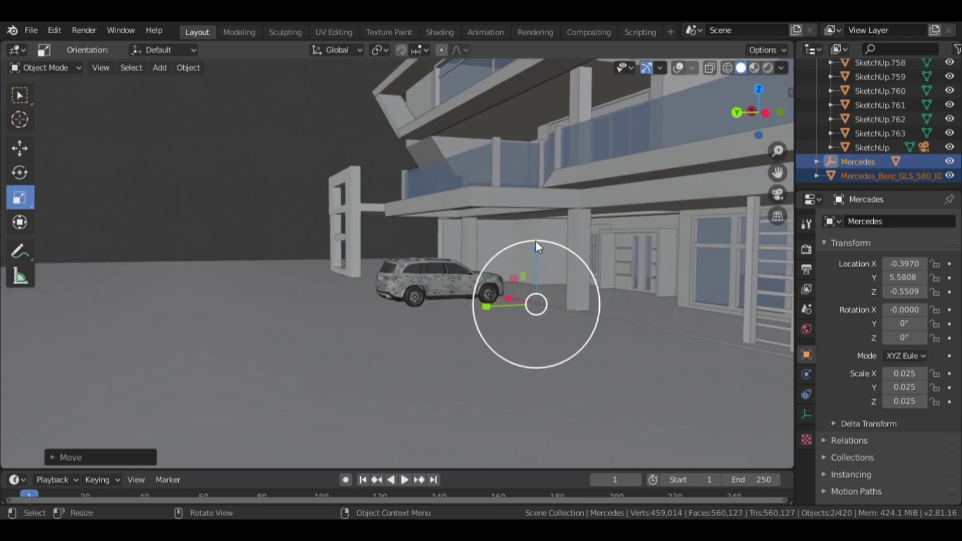
Step: Try stretching the car taller, then undo the stretch
{"action": "left_click_drag", "start_coordinate": [514, 278], "coordinate": [509, 274]}
{"action": "middle_click_drag", "start_coordinate": [716, 176], "coordinate": [725, 180]}
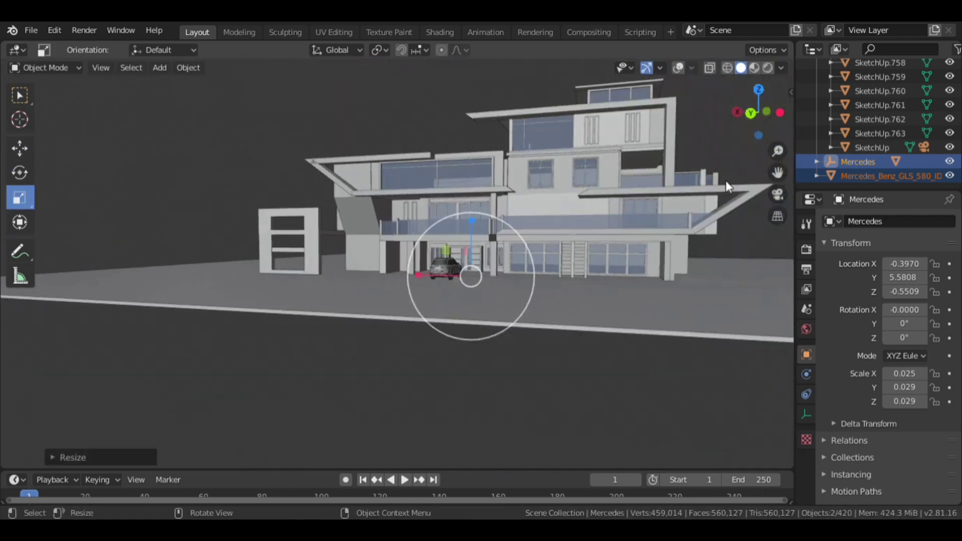
{"action": "key", "text": "alt+a"}
{"action": "middle_click_drag", "start_coordinate": [441, 275], "coordinate": [370, 246]}
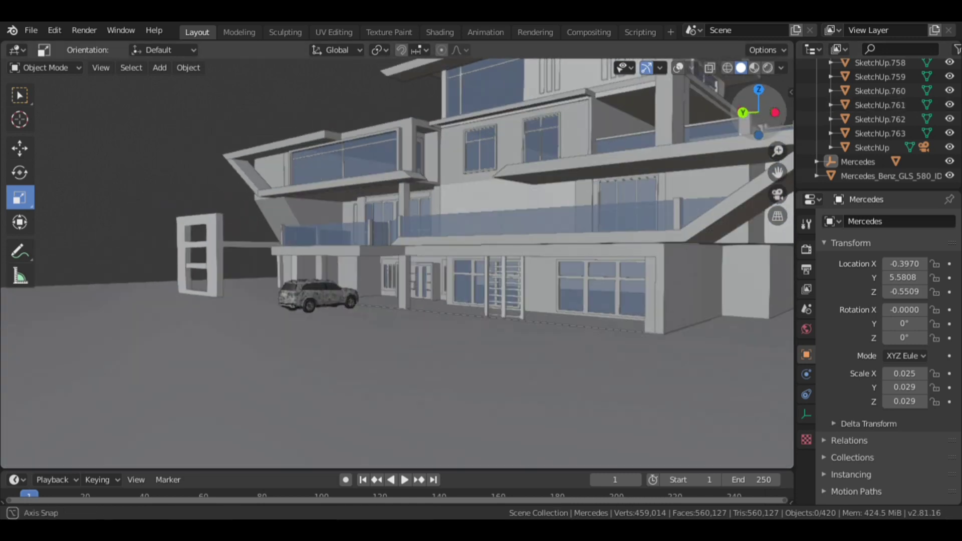
{"action": "scroll", "coordinate": [396, 263], "scroll_direction": "up", "scroll_amount": 2}
{"action": "middle_click_drag", "start_coordinate": [381, 290], "coordinate": [333, 314]}
{"action": "key", "text": "ctrl+z"}
{"action": "key", "text": "ctrl+z"}
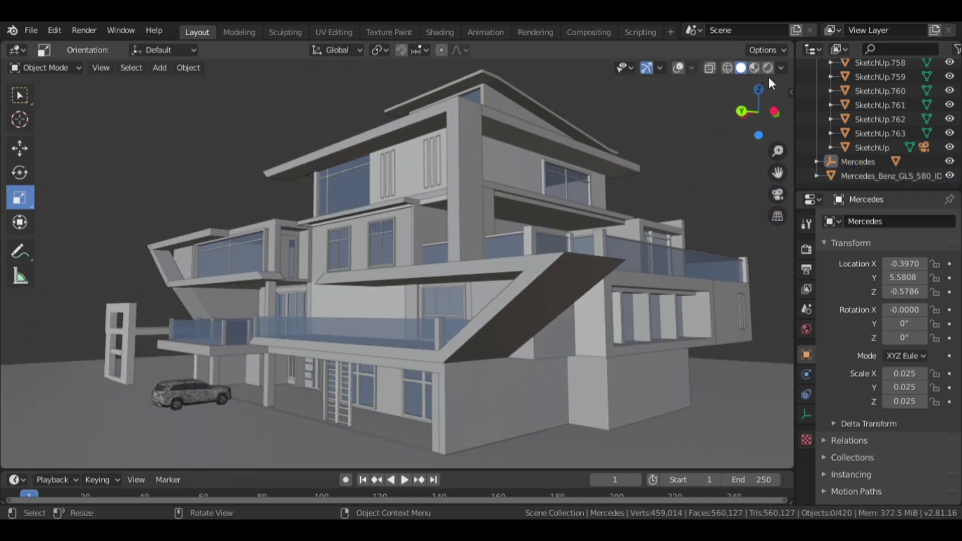
Step: Switch to Material Preview and orbit to a low front view of house and car
{"action": "left_click", "coordinate": [753, 68]}
{"action": "left_click_drag", "start_coordinate": [758, 111], "coordinate": [711, 125]}
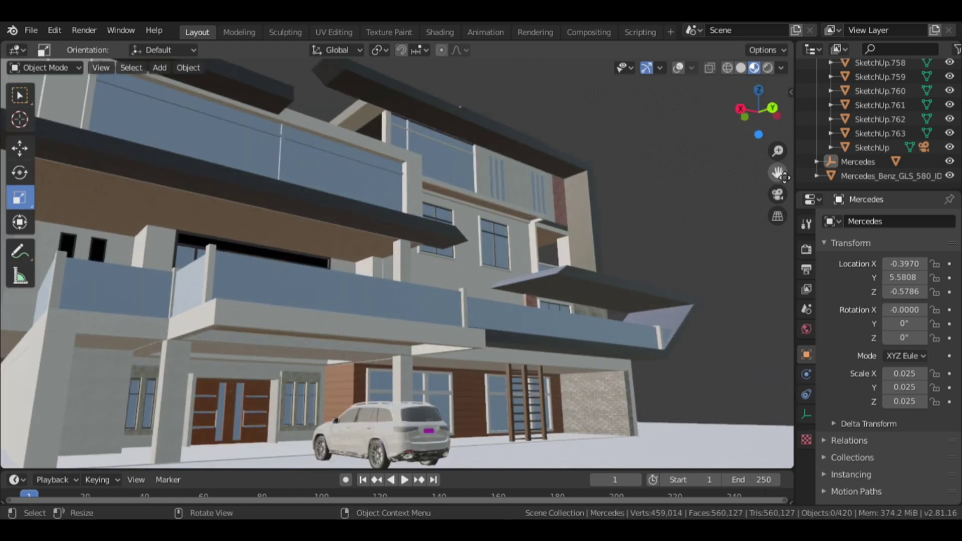
{"action": "left_click_drag", "start_coordinate": [777, 173], "coordinate": [752, 165]}
{"action": "left_click_drag", "start_coordinate": [758, 111], "coordinate": [749, 120]}
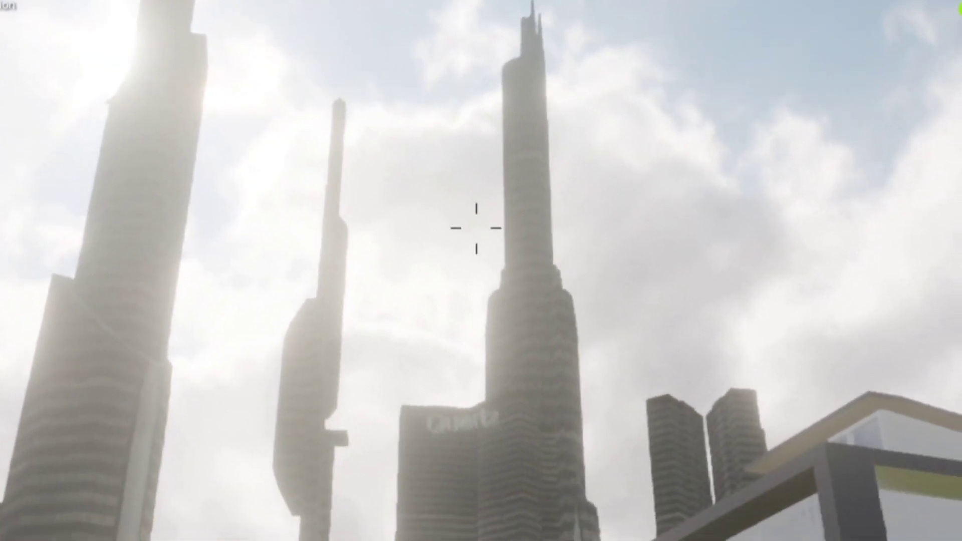
Step: Fly the walk camera forward toward the downtown buildings
{"action": "key", "text": "w"}
{"action": "key", "text": "w"}
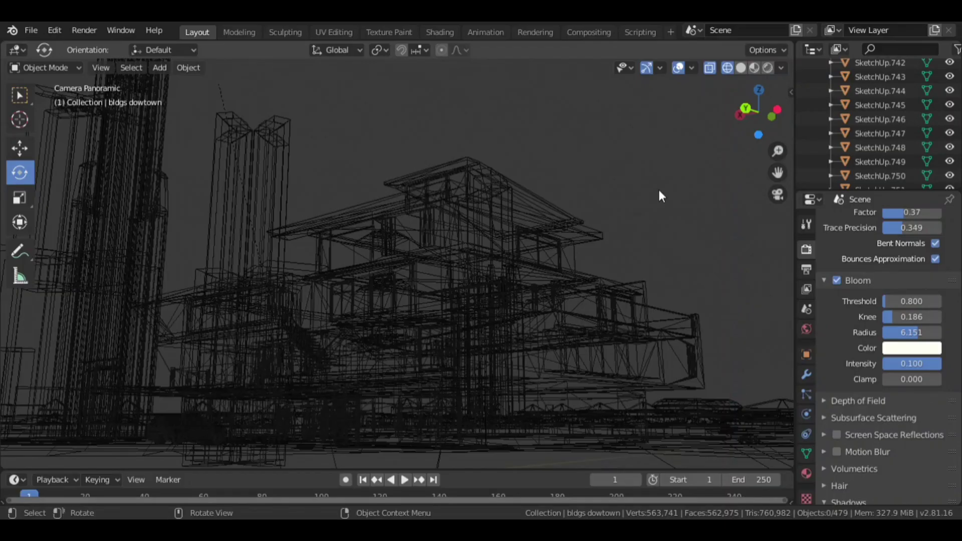
Step: Switch the viewport from X-ray to wireframe, then Solid, then Material Preview shading
{"action": "left_click", "coordinate": [710, 68]}
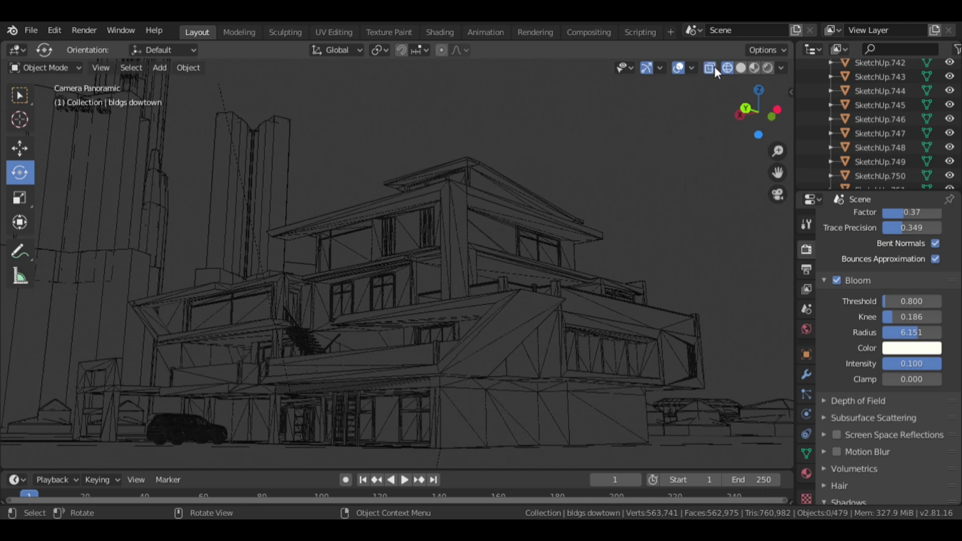
{"action": "left_click", "coordinate": [739, 68]}
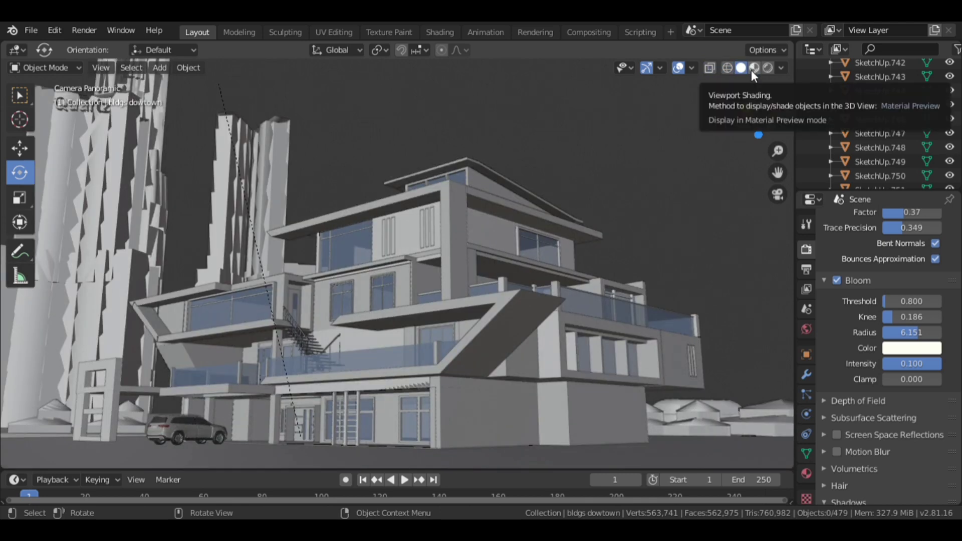
{"action": "left_click", "coordinate": [754, 69]}
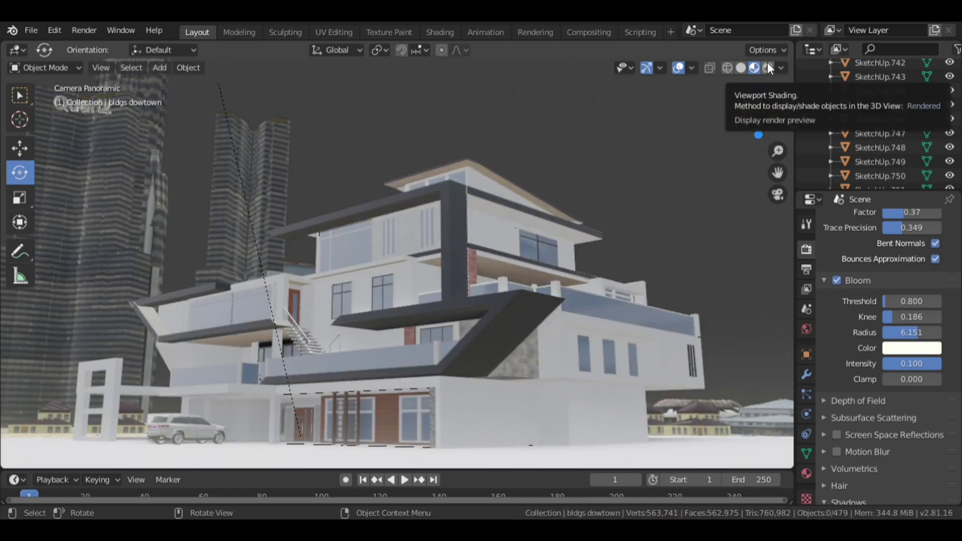
Step: Check the World's cloudy HDR_029 sky at strength 0.8 and show the scene in Rendered shading
{"action": "left_click", "coordinate": [806, 329]}
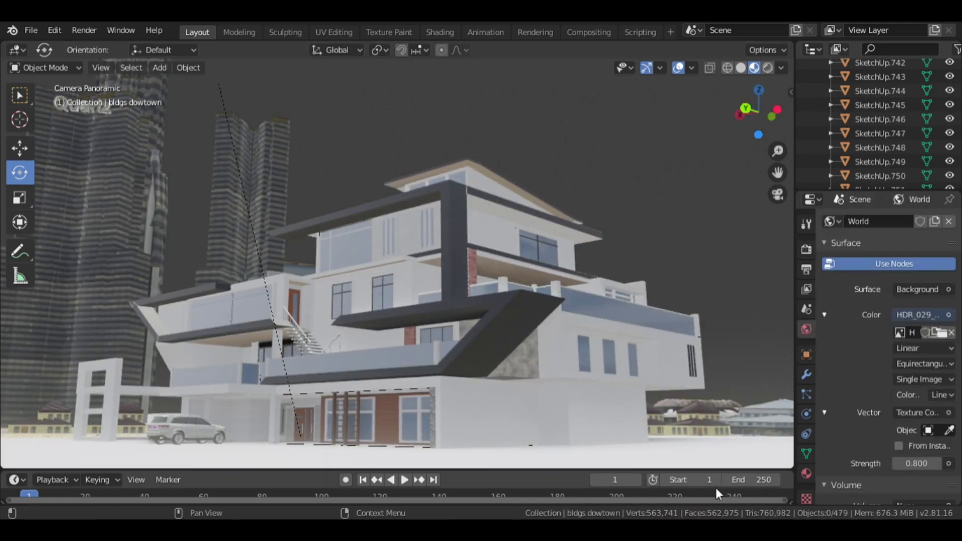
{"action": "left_click", "coordinate": [780, 68]}
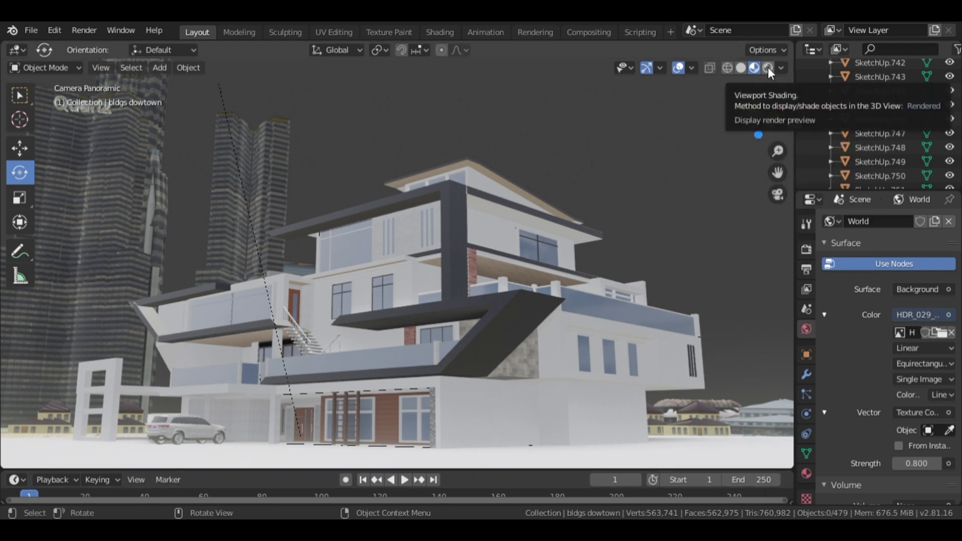
{"action": "left_click", "coordinate": [768, 68]}
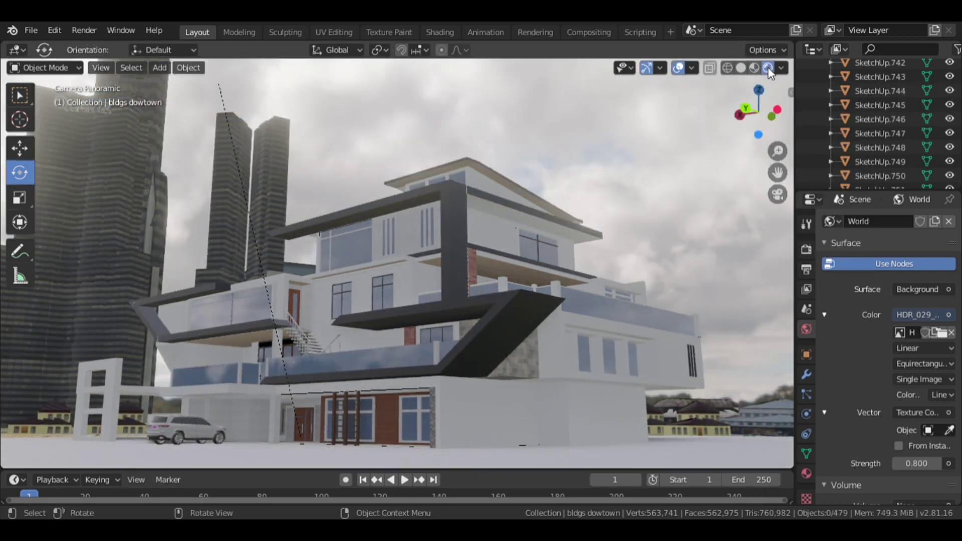